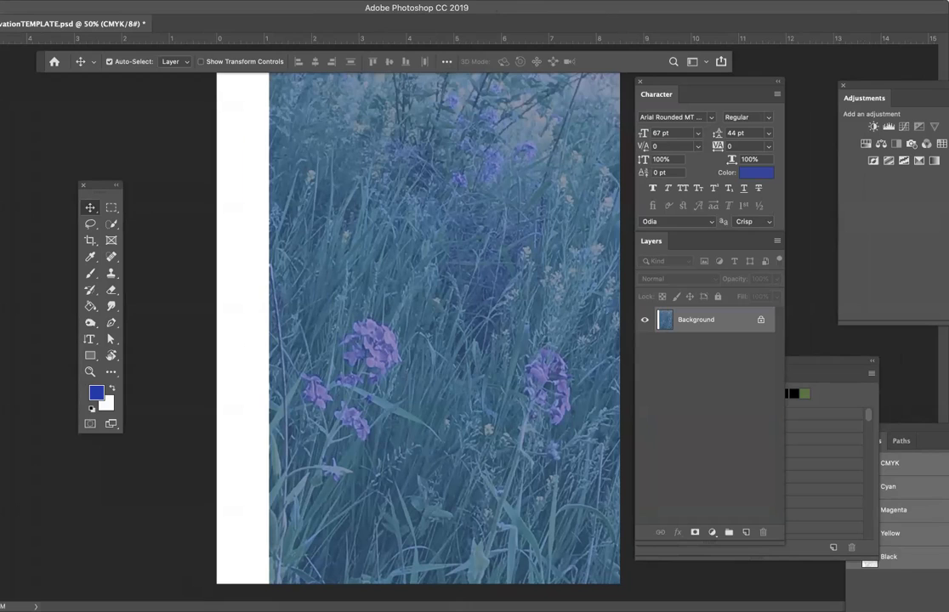
Add vertical placeholder text with the Vertical Type tool in the white strip beside the photo and move it fully onto the page
left_click(836, 360)
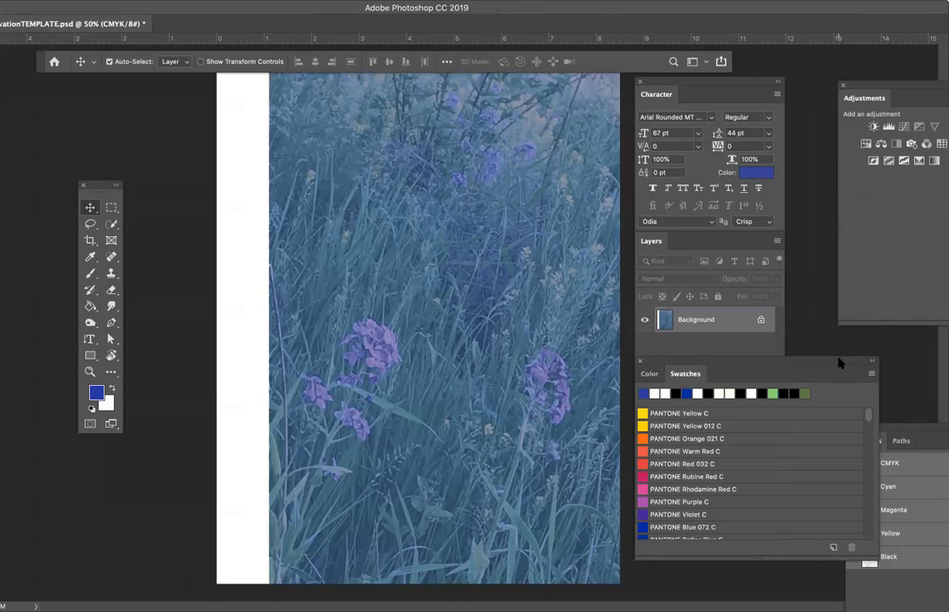
left_click(92, 341)
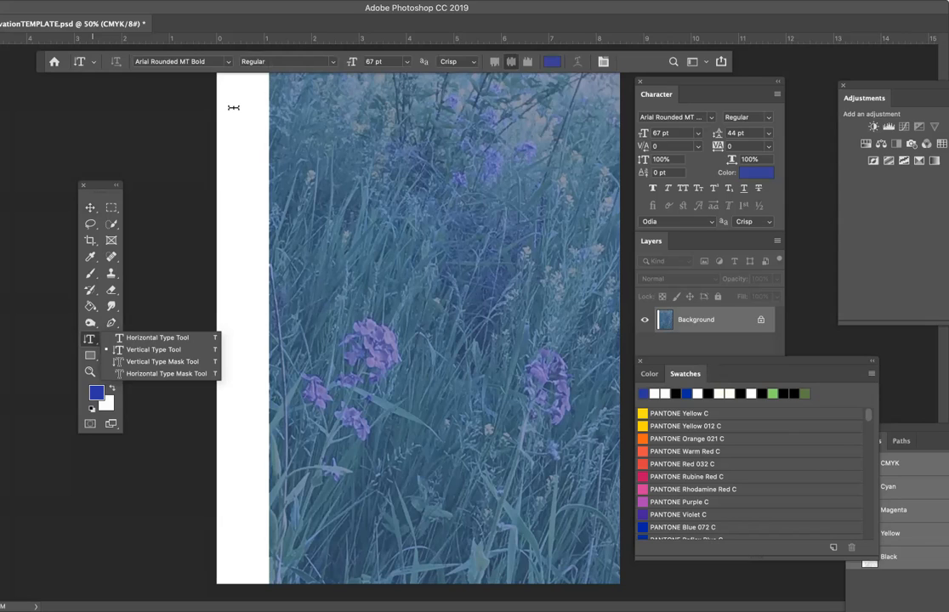
left_click(164, 350)
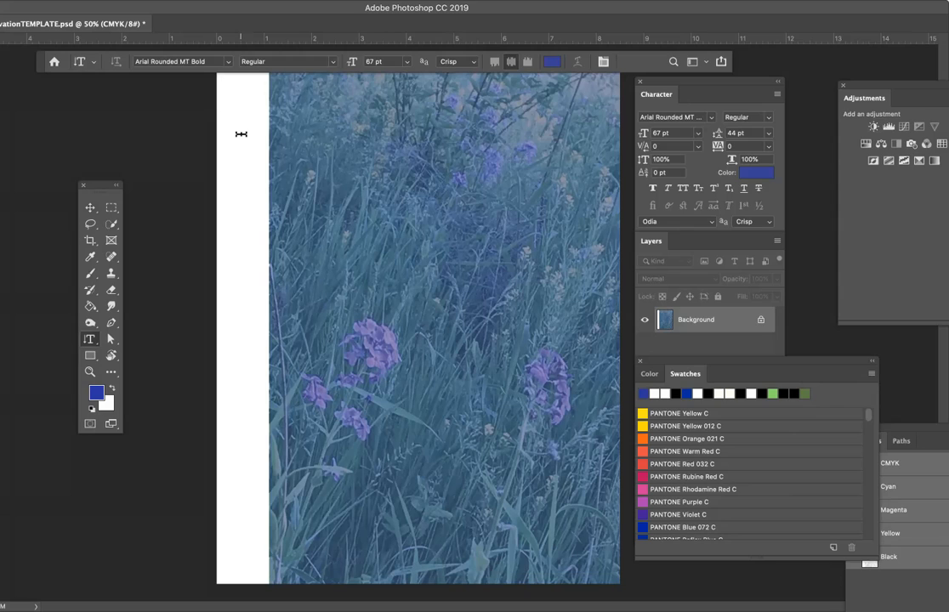
left_click(240, 133)
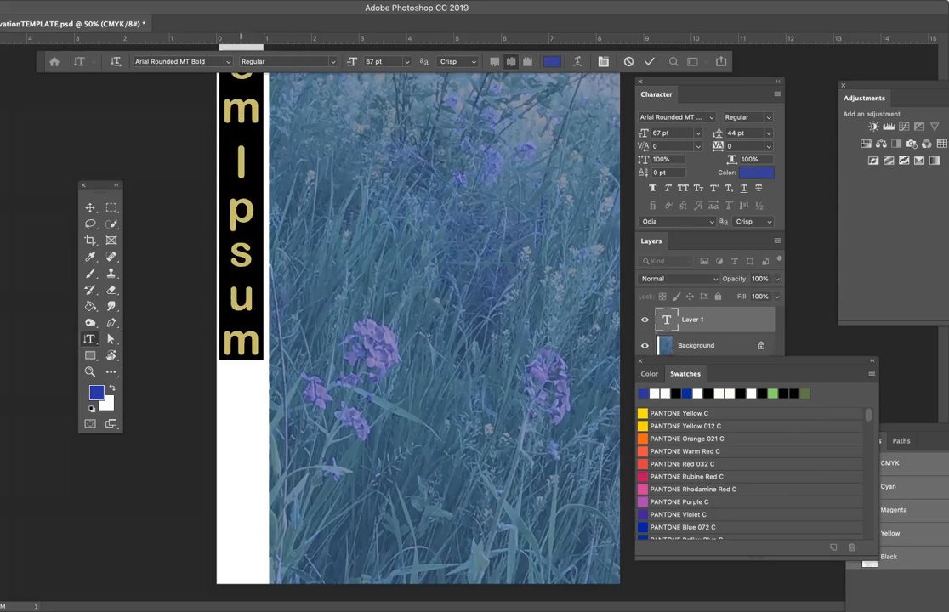
left_click(90, 206)
left_click_drag(246, 123, 246, 310)
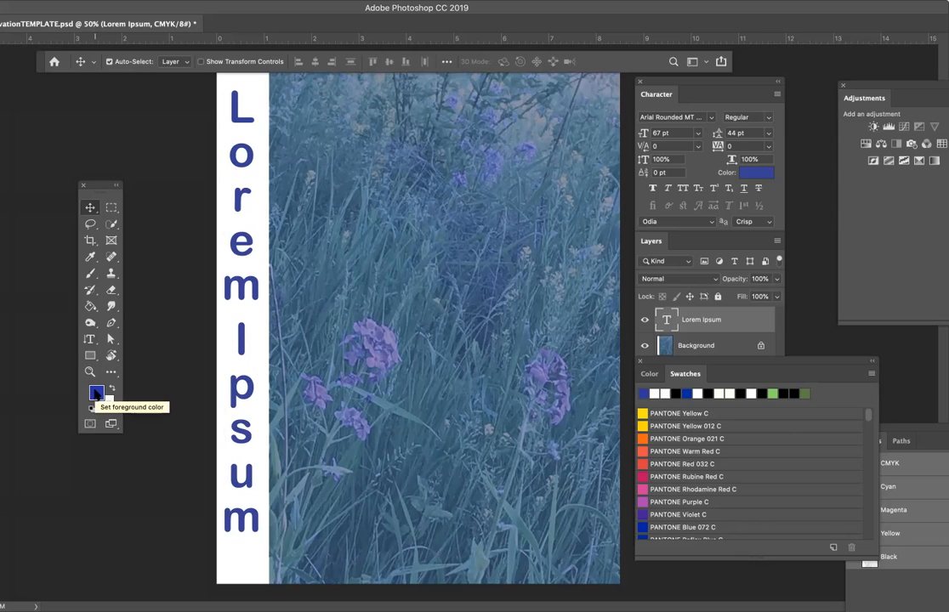
With #292fa9 as the foreground colour, replace the vertical placeholder text with WILDFLOWER and move it slightly down the white strip
left_click(96, 392)
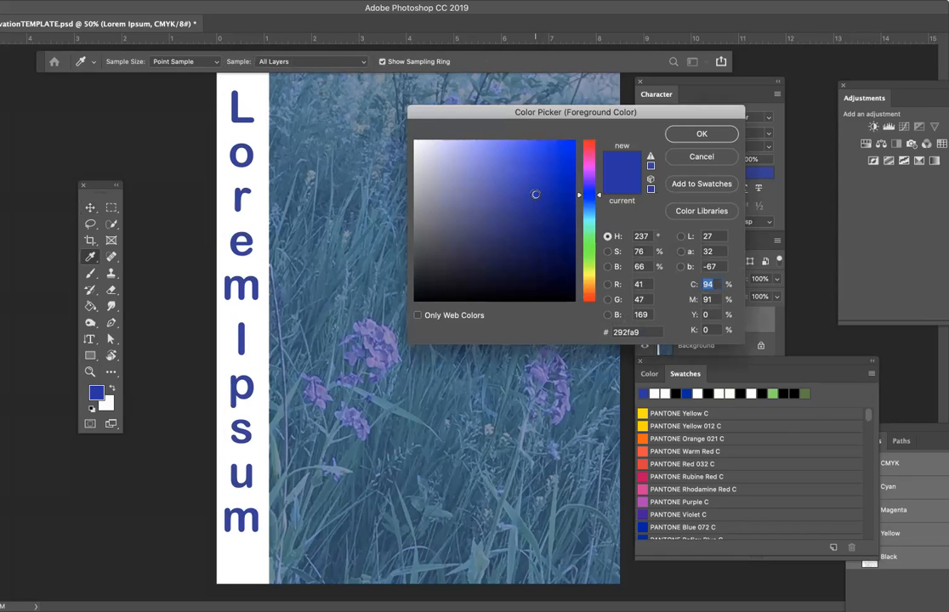
left_click(697, 134)
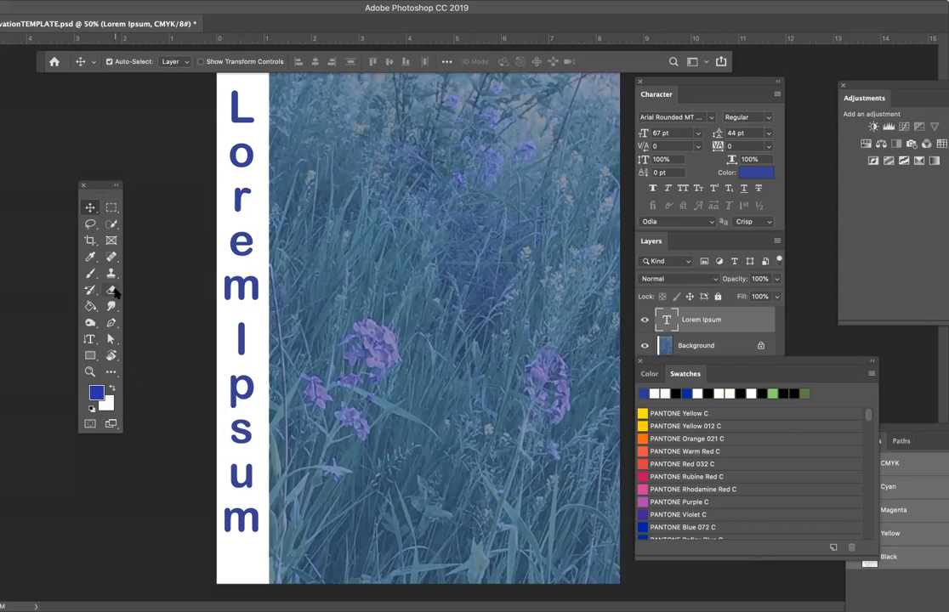
left_click(91, 341)
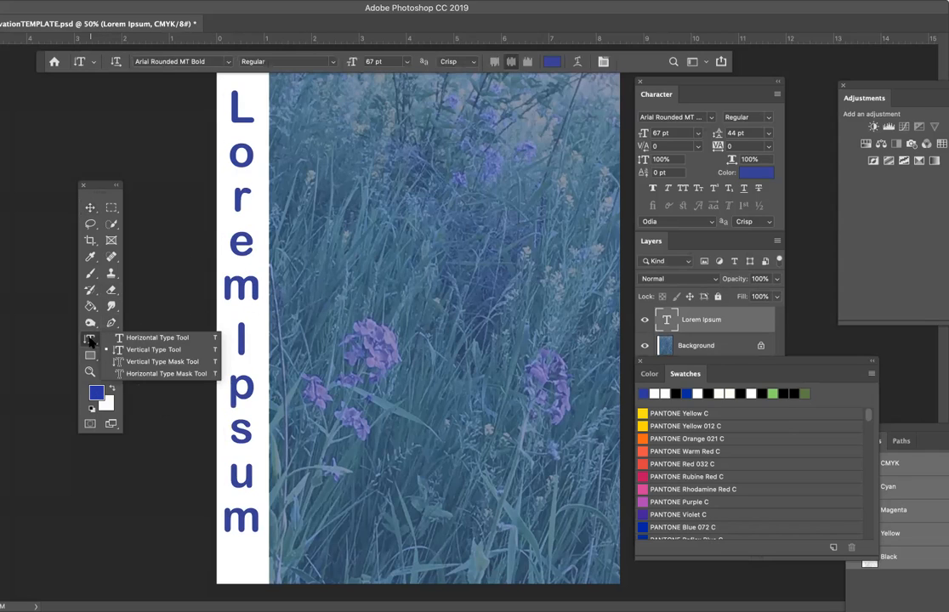
left_click(118, 349)
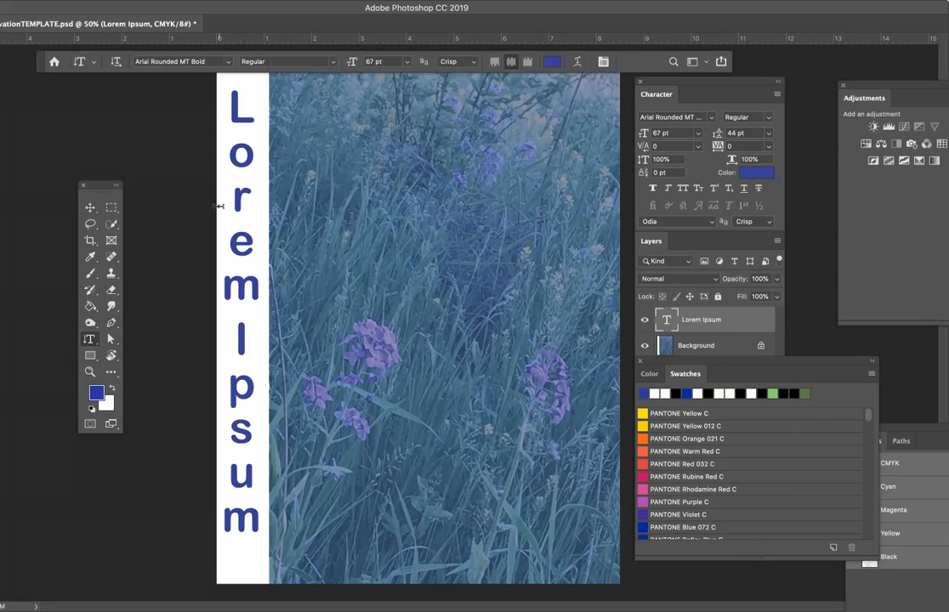
left_click(243, 114)
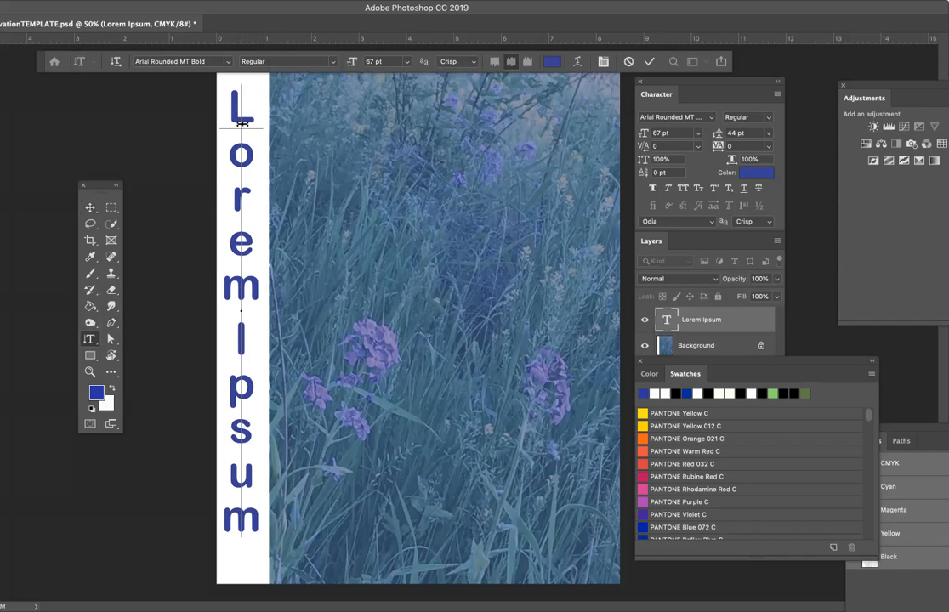
key("super+a")
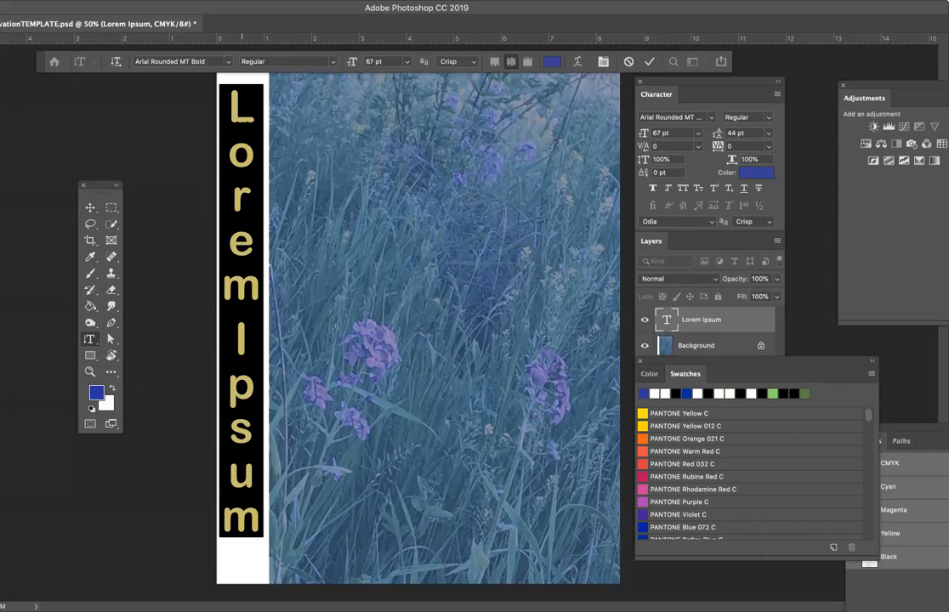
type("W")
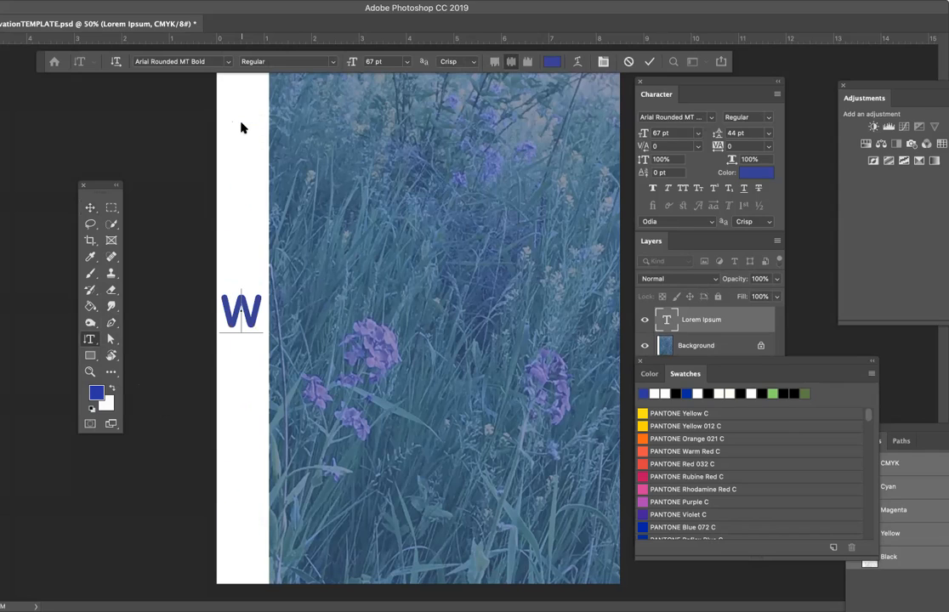
type("ILDF")
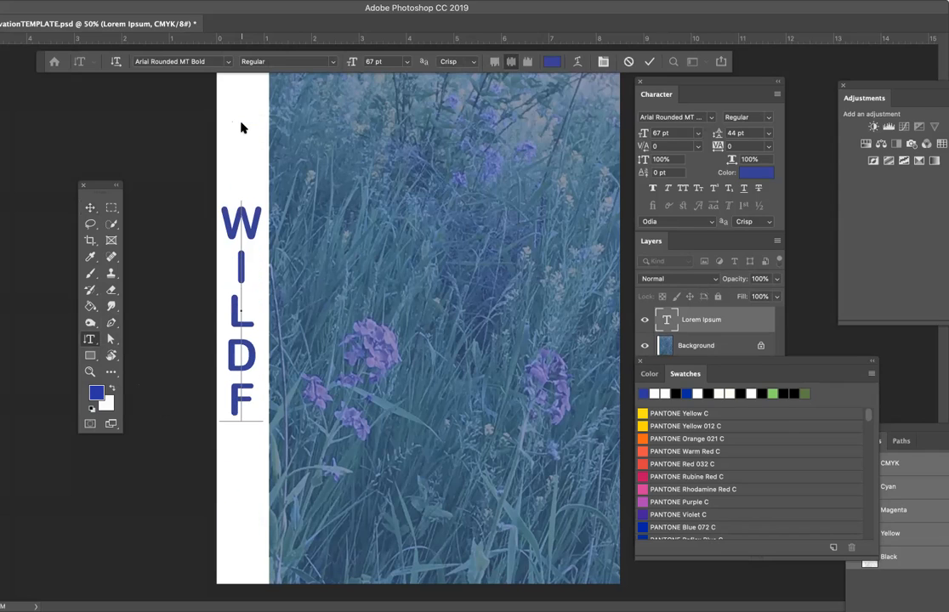
type("LOWER")
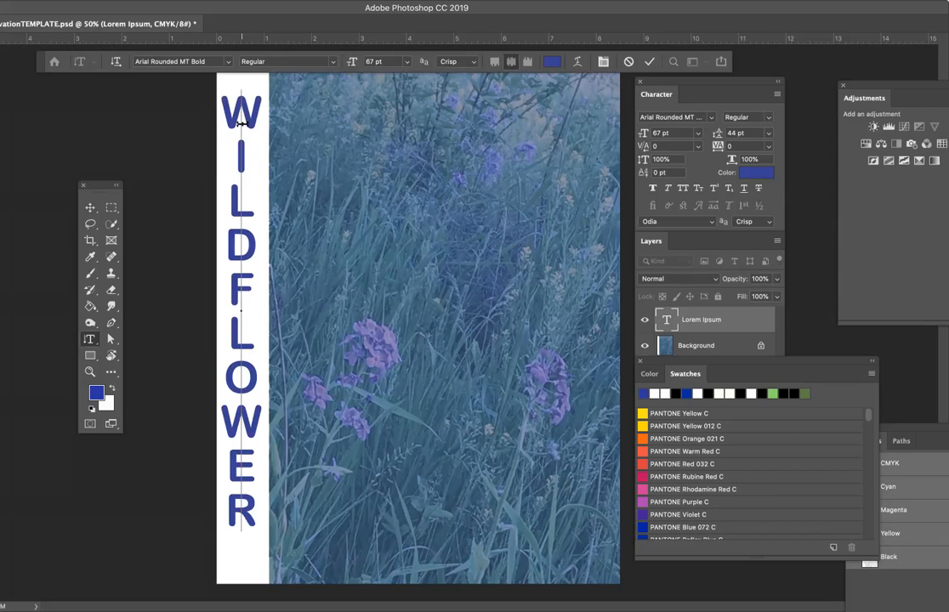
left_click(98, 208)
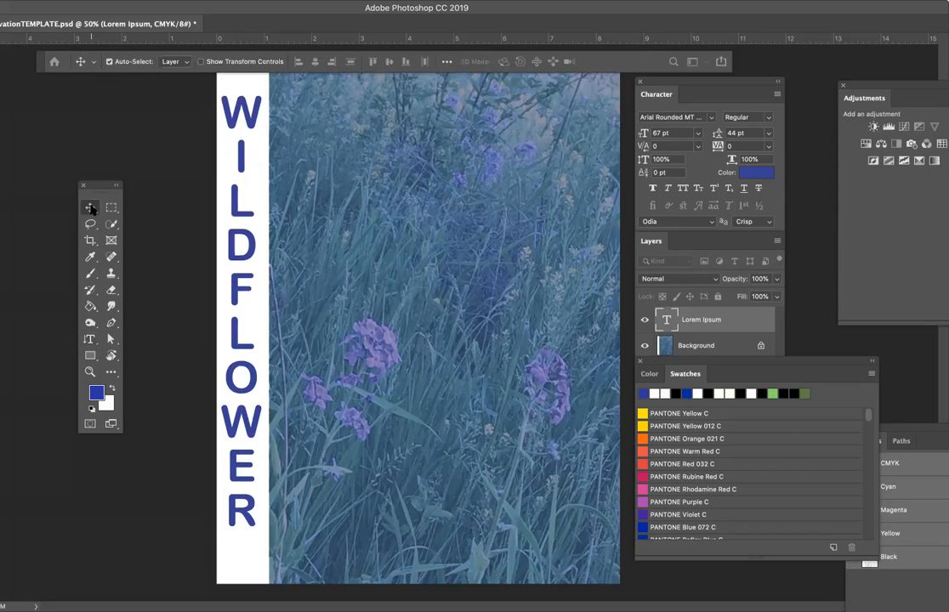
left_click_drag(243, 185, 244, 186)
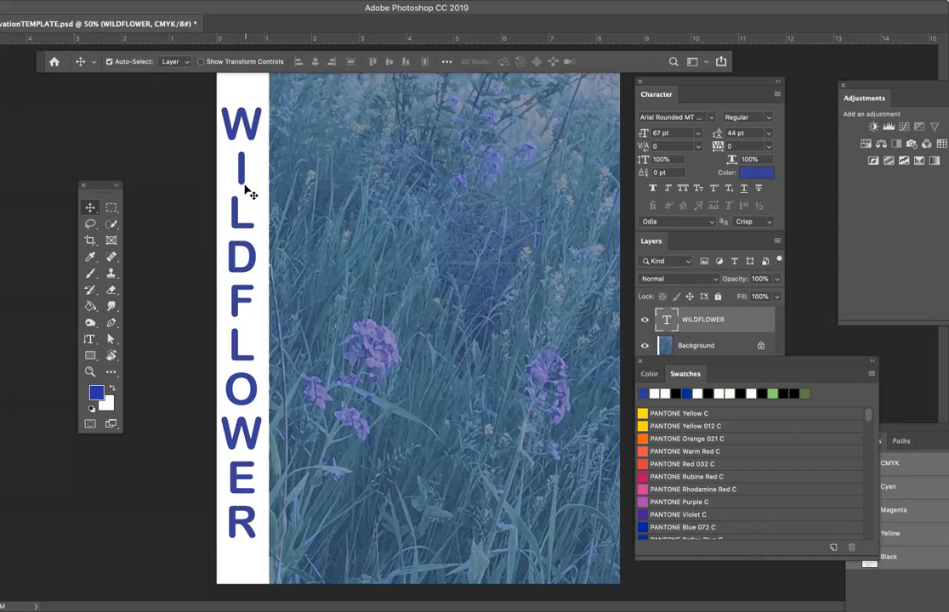
Set the tracking of the whole WILDFLOWER text to -60 and move the word slightly up in the white strip
left_click(89, 340)
right_click(94, 340)
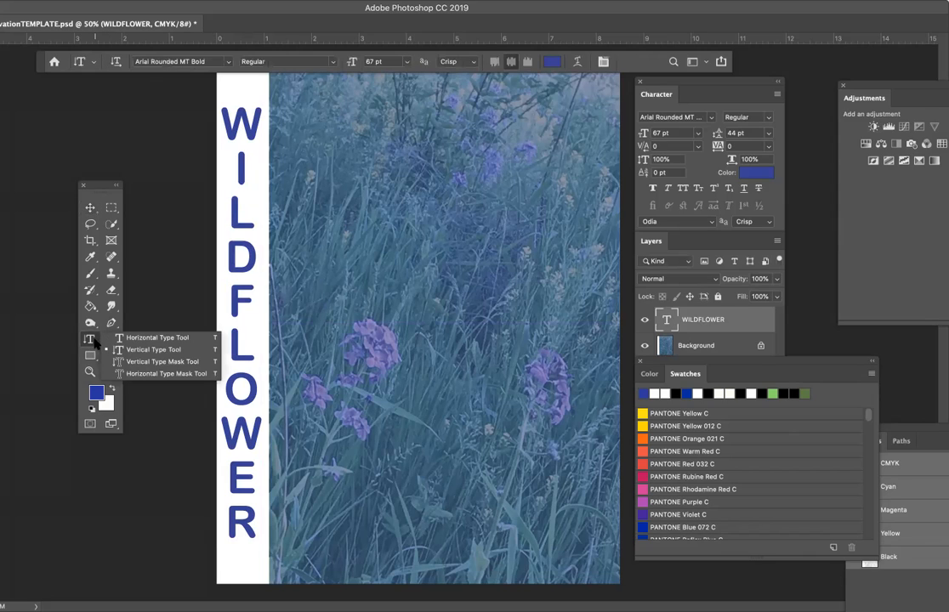
left_click(137, 356)
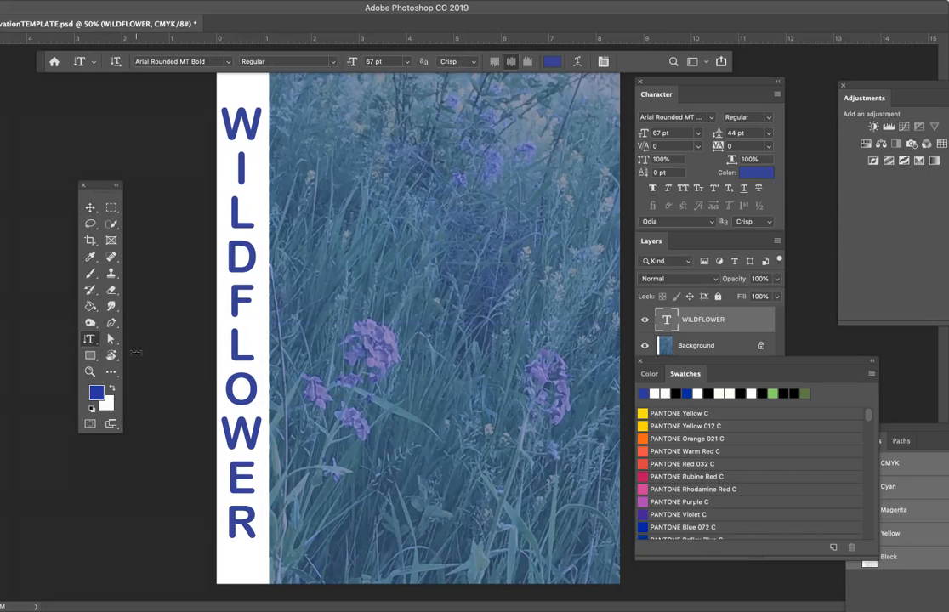
double_click(241, 101)
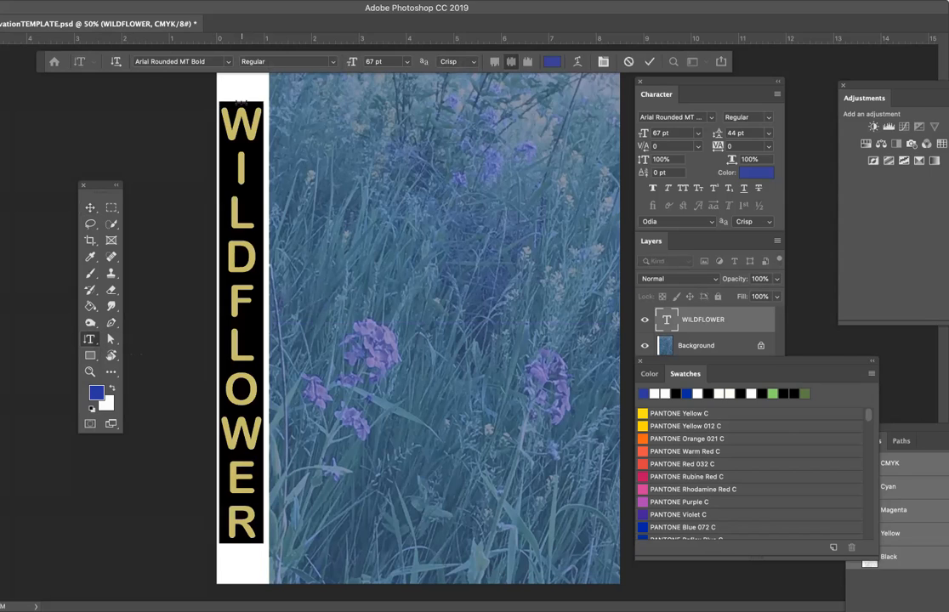
key("alt+Left")
key("alt+Left")
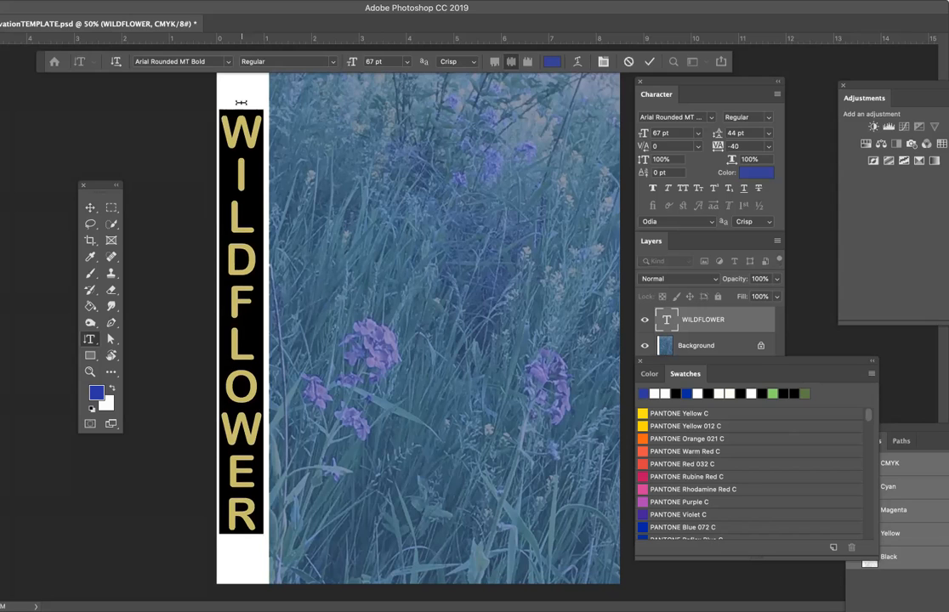
key("alt+Left")
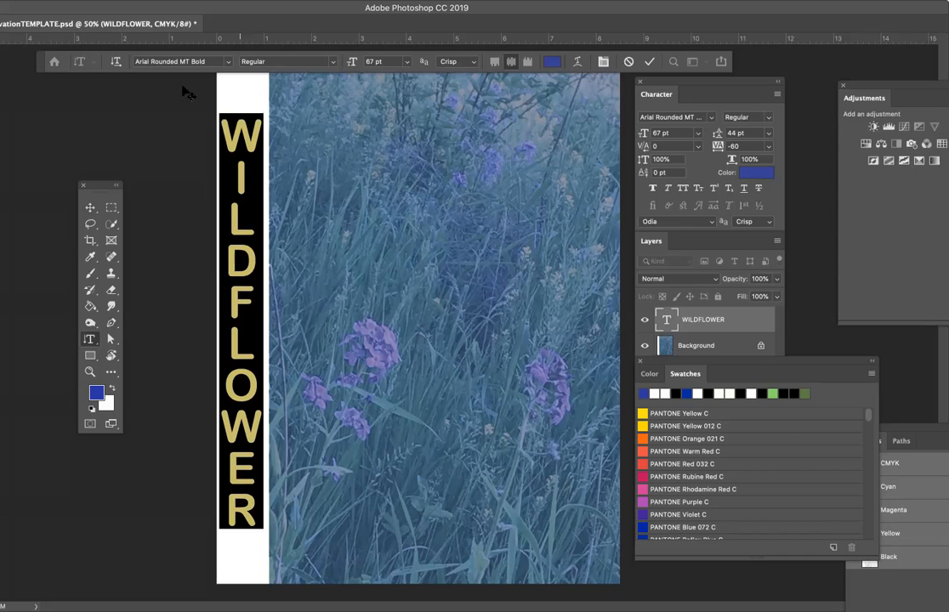
left_click(90, 207)
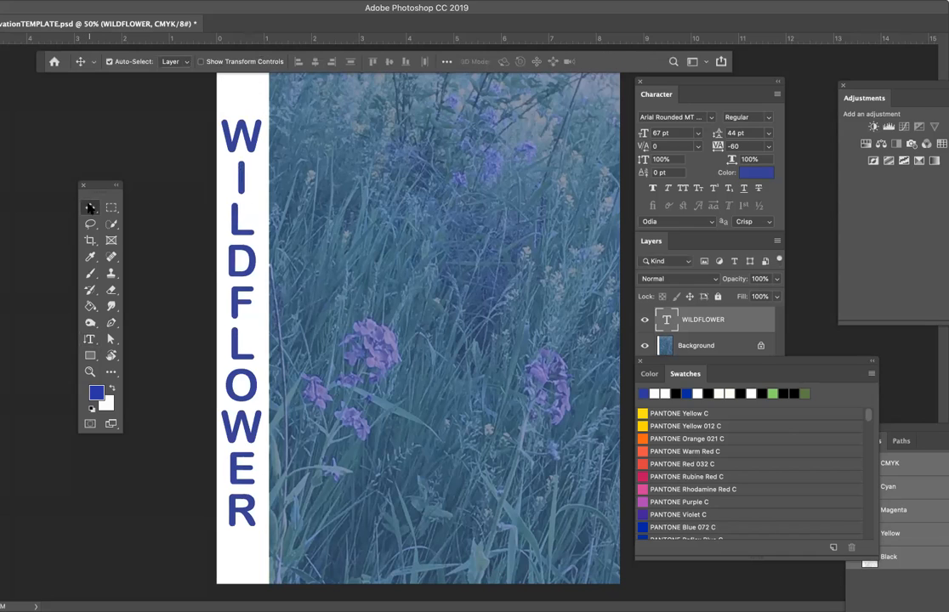
mouse_move(246, 176)
left_mouse_down()
mouse_move(231, 171)
mouse_move(243, 173)
left_mouse_up()
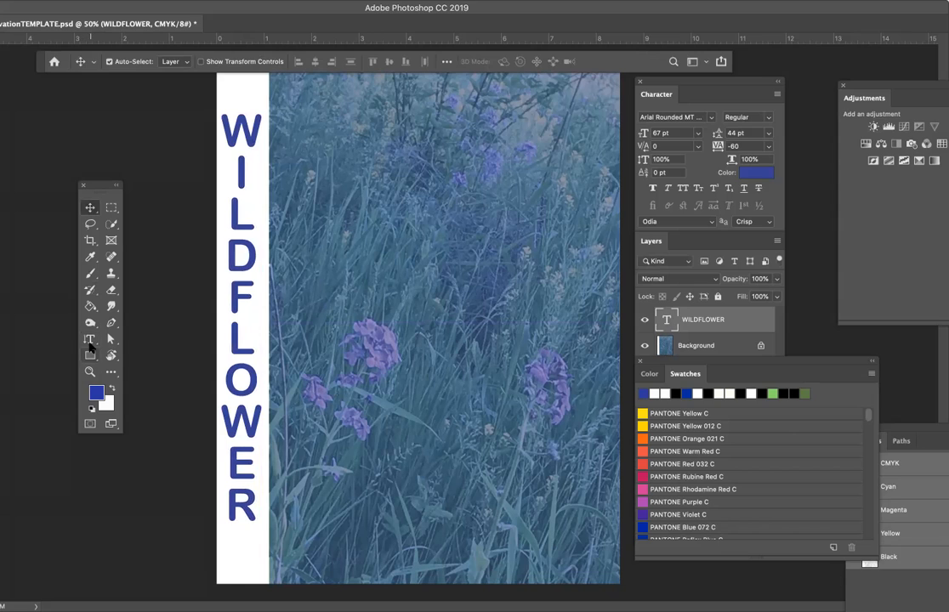
Kern WILDFLOWER to -40 between W and I and -20 between D–F and O–W, and shift the word closer to the photo
left_click(90, 340)
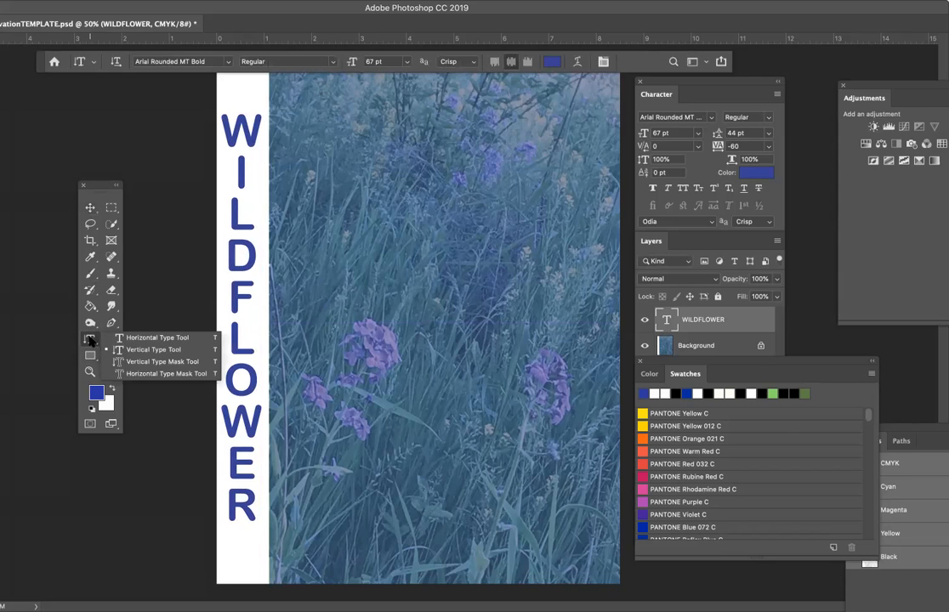
left_click(239, 146)
left_click(246, 148)
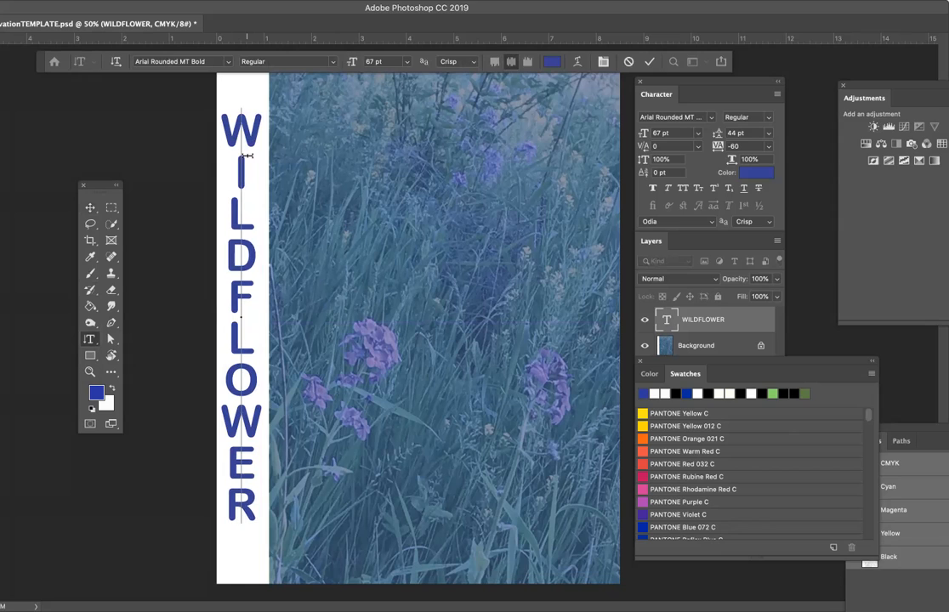
key("alt+Left")
key("alt+Left")
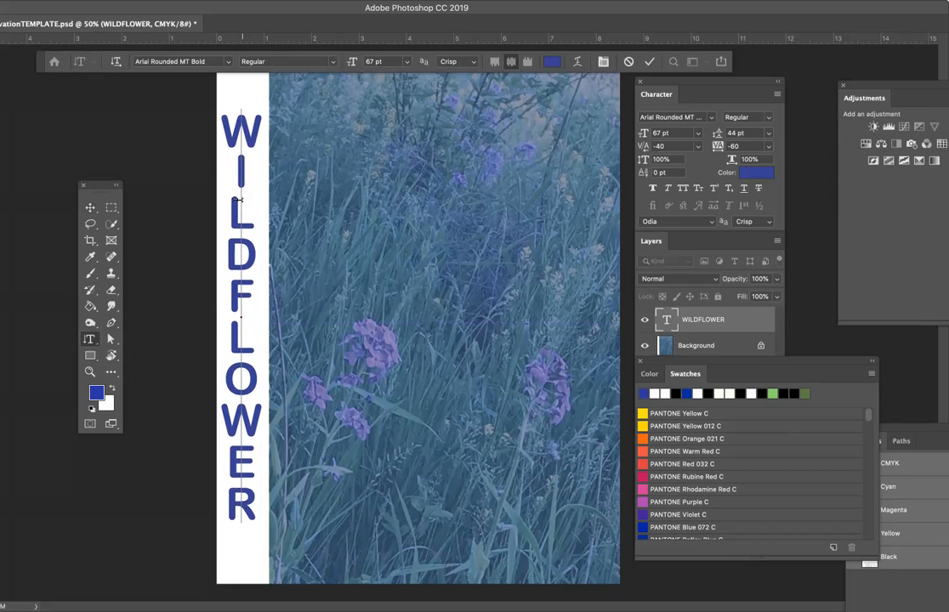
left_click(241, 271)
key("alt+Left")
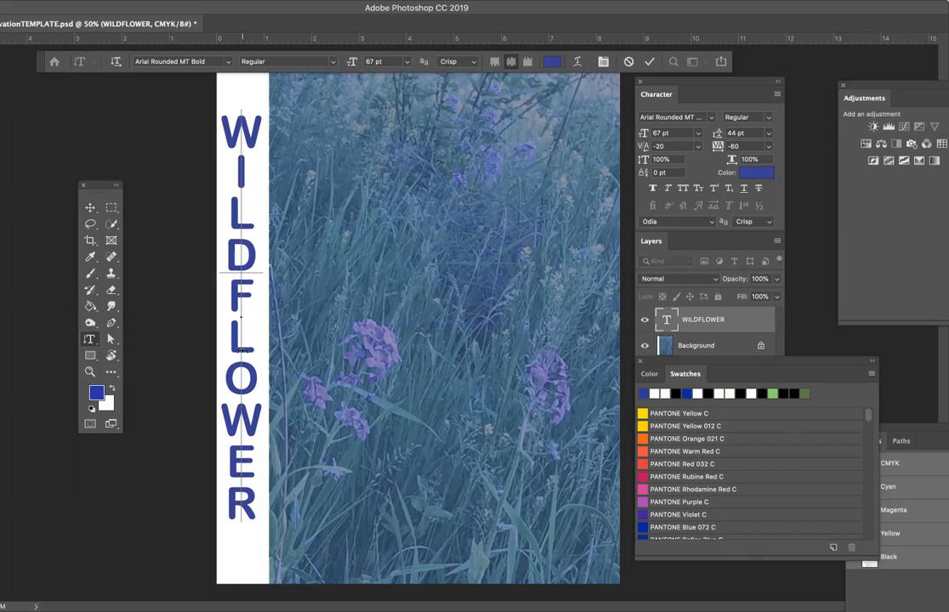
left_click(238, 392)
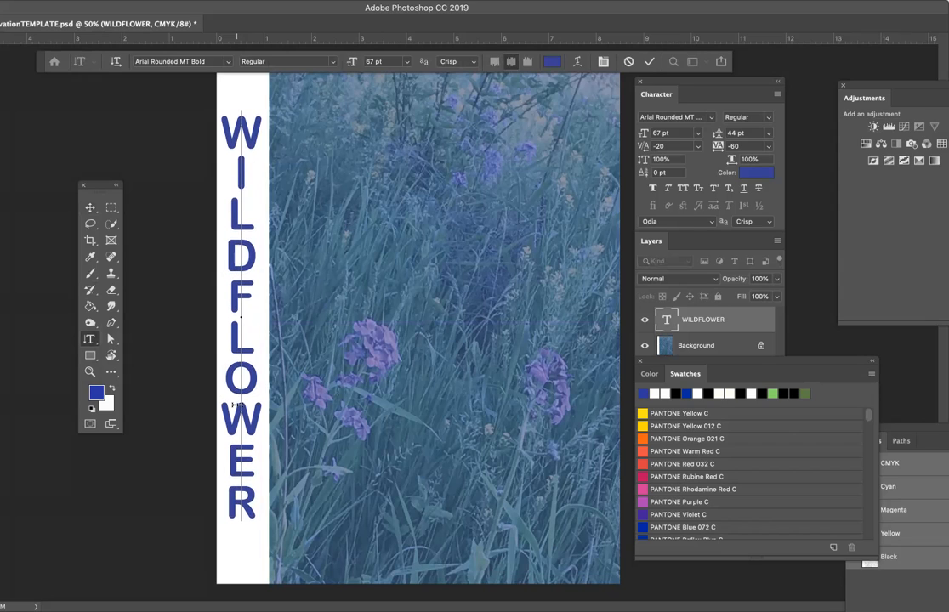
key("alt+Up")
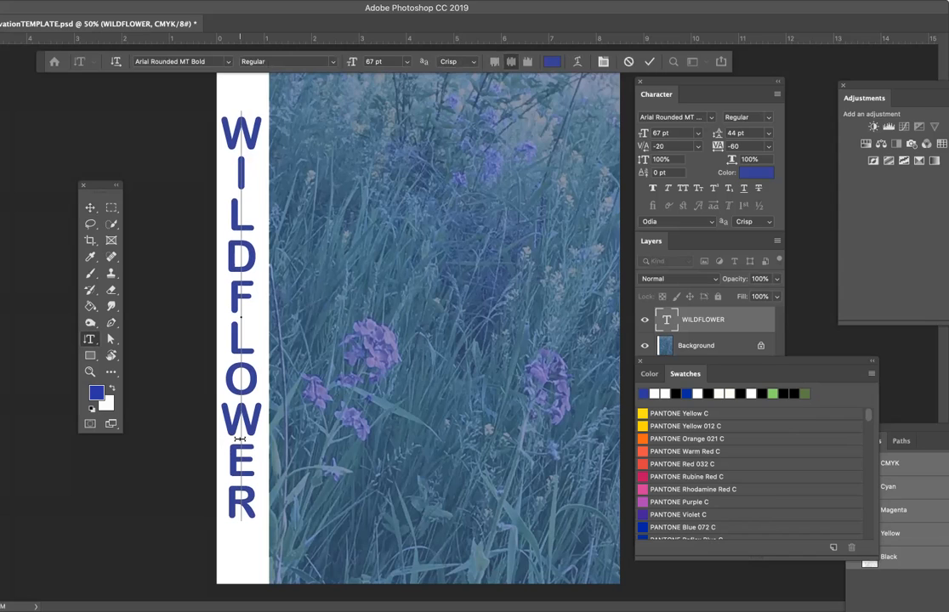
left_click(88, 206)
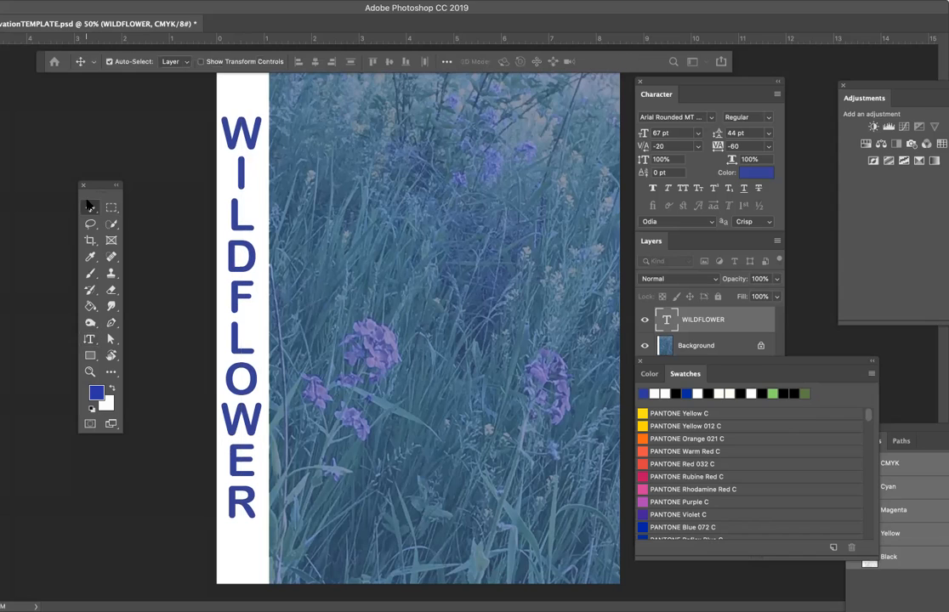
mouse_move(243, 172)
left_mouse_down()
mouse_move(247, 153)
mouse_move(252, 167)
left_mouse_up()
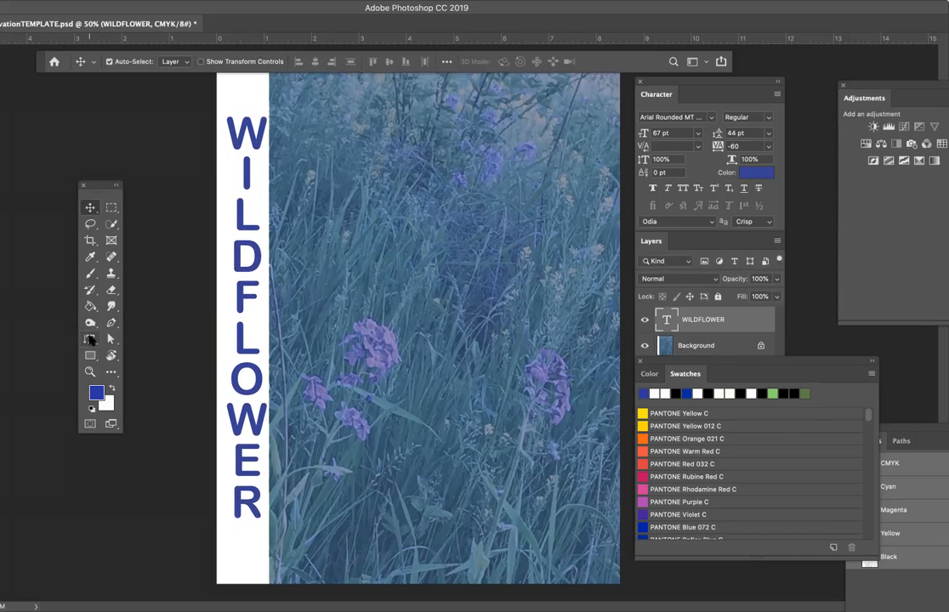
Add the horizontal text CONSERVATION with the Horizontal Type tool and move it fully onto the upper part of the photo
left_click(91, 340)
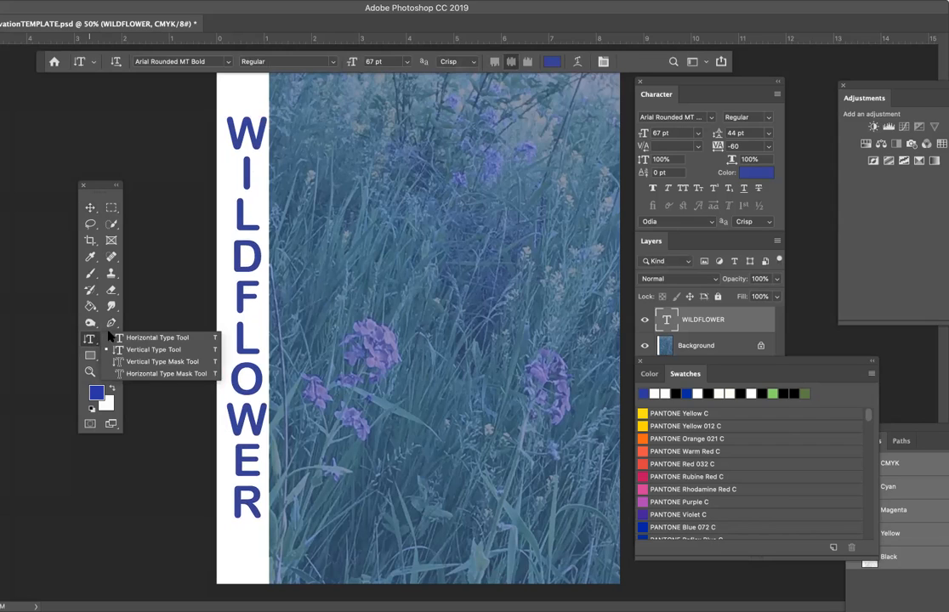
left_click(120, 340)
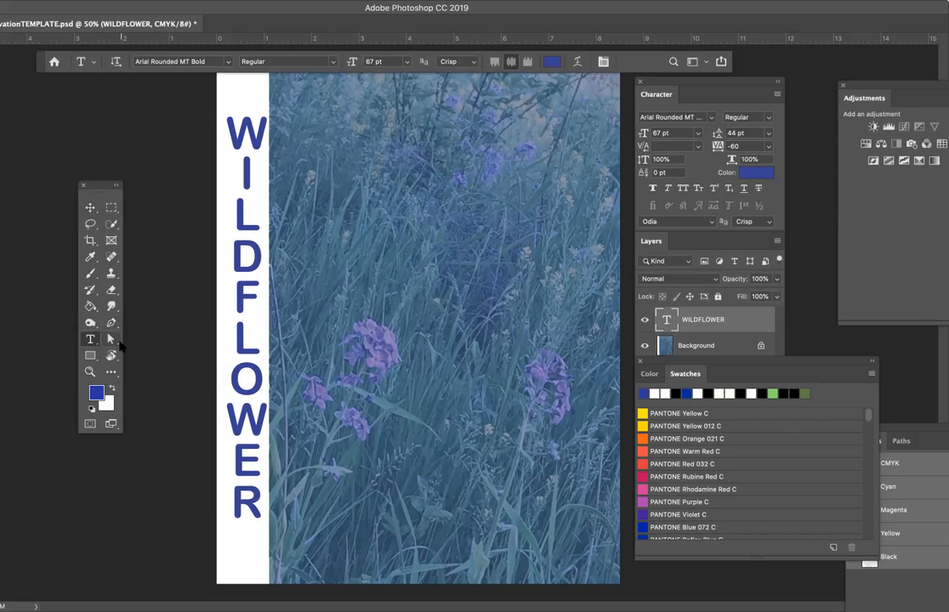
left_click(304, 178)
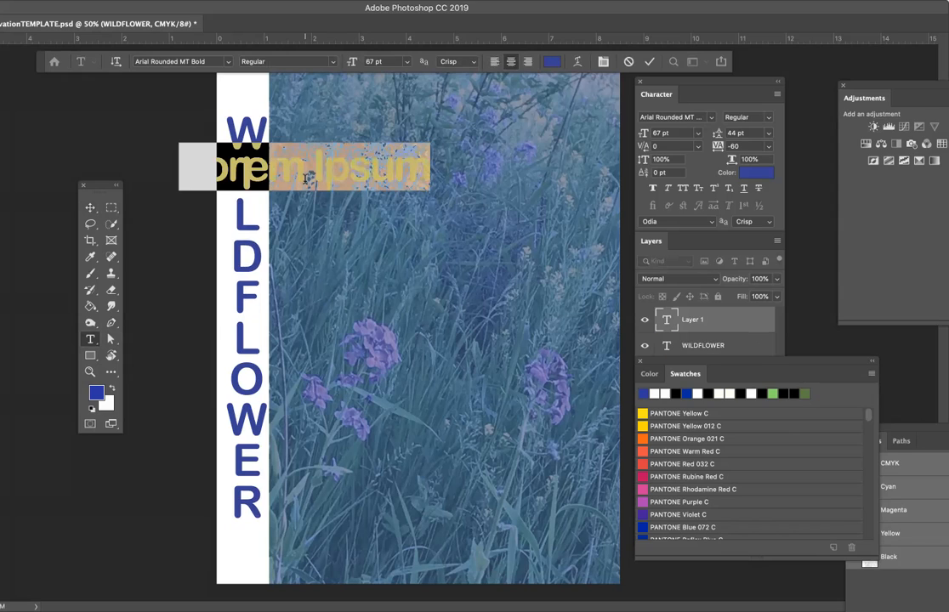
double_click(184, 159)
left_click_drag(283, 181, 409, 192)
type("ICONS")
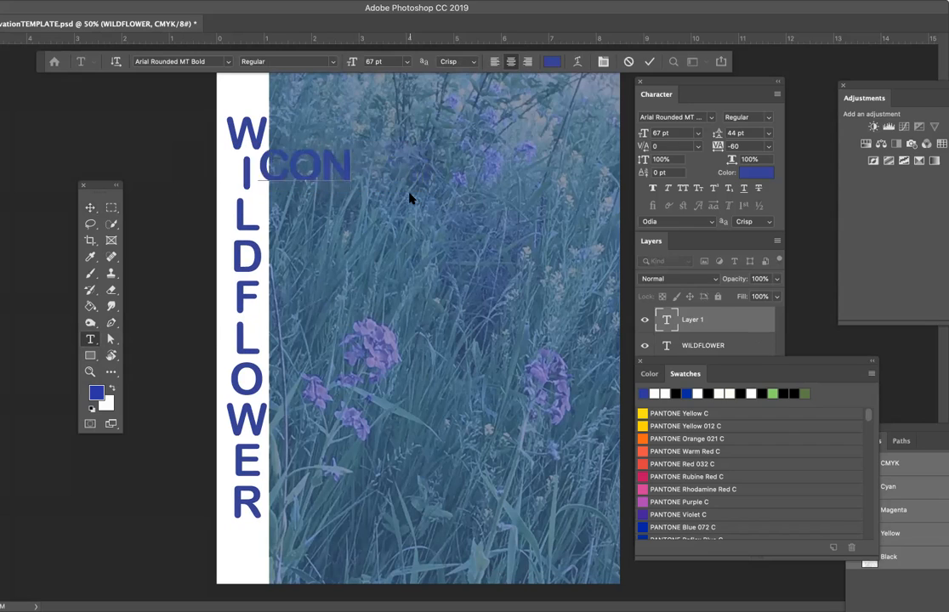
type("ERVAT")
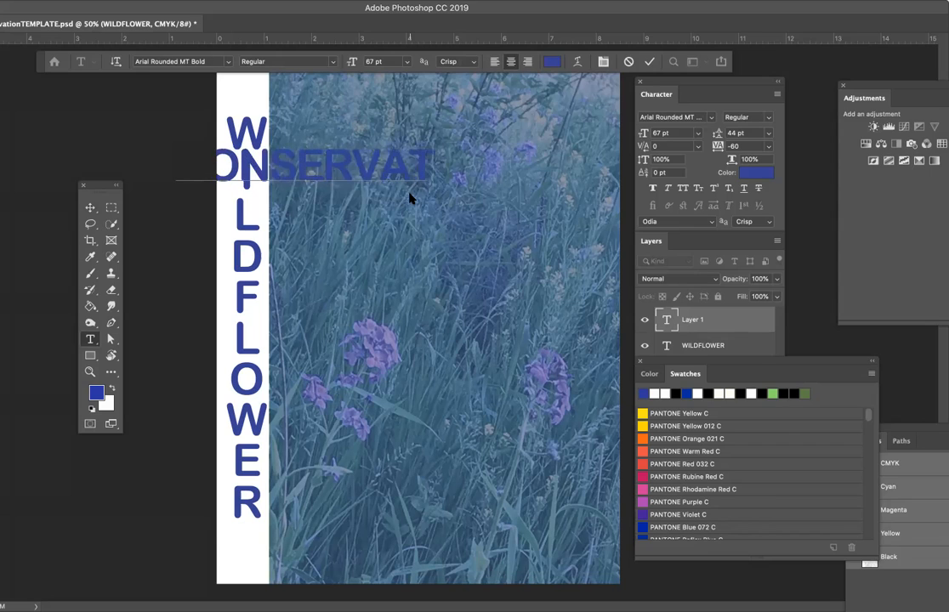
type("ION")
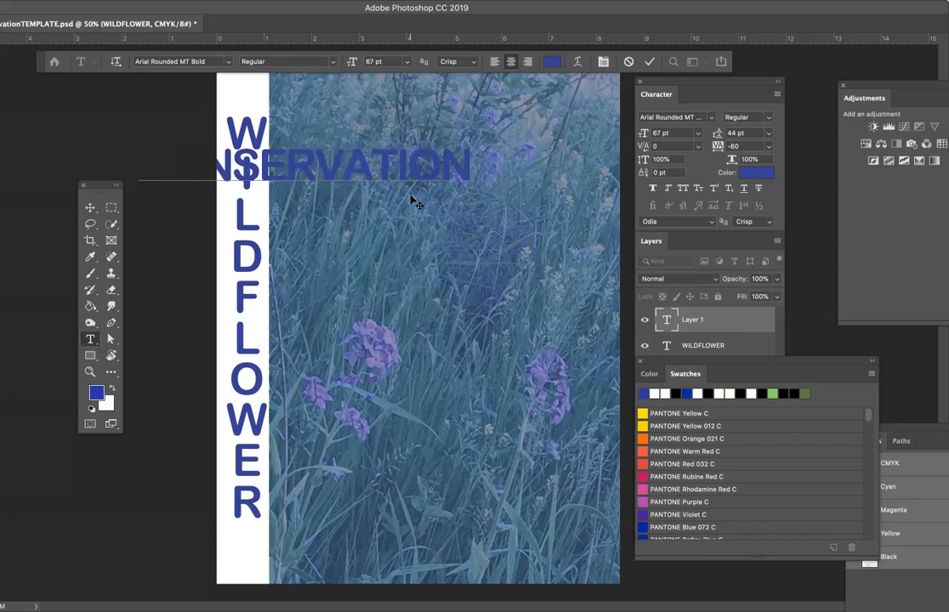
left_click(88, 209)
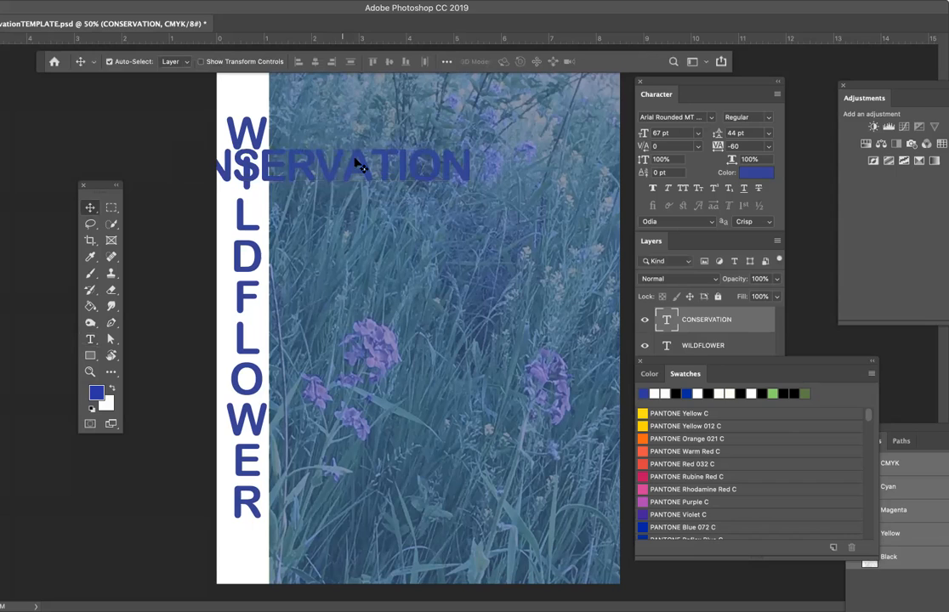
left_click_drag(357, 166, 493, 154)
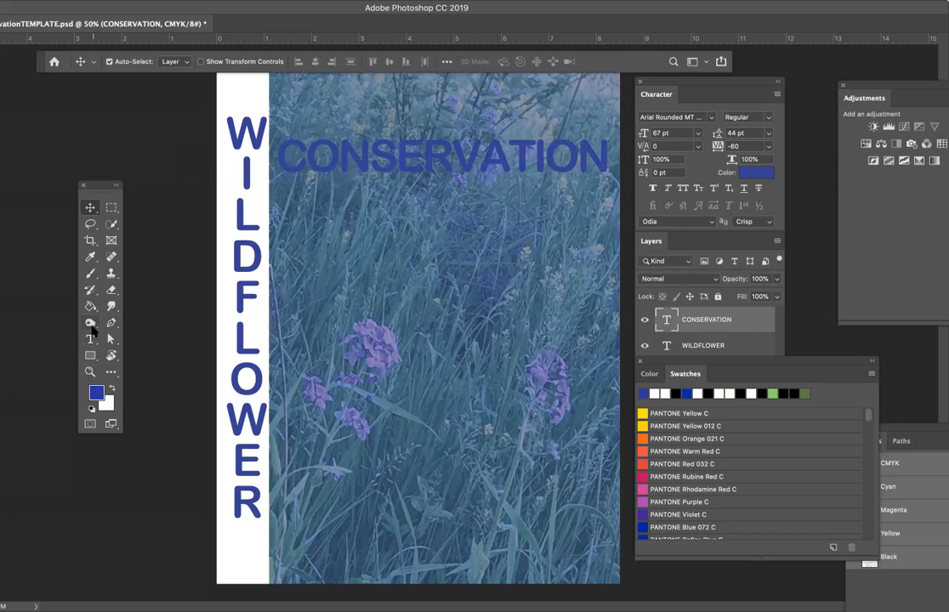
Recolour the whole CONSERVATION text white by swapping the foreground and background colours
left_click(91, 340)
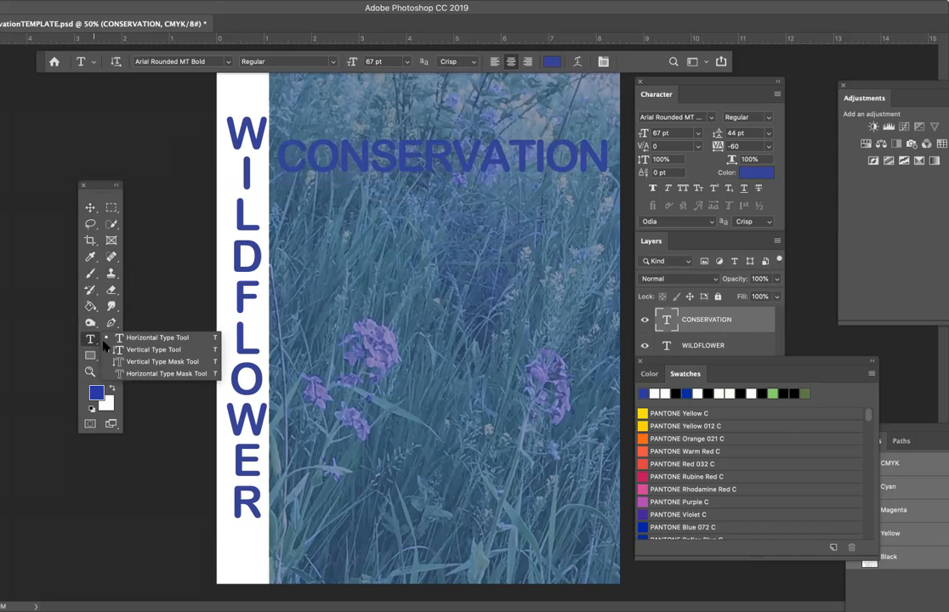
left_click(128, 337)
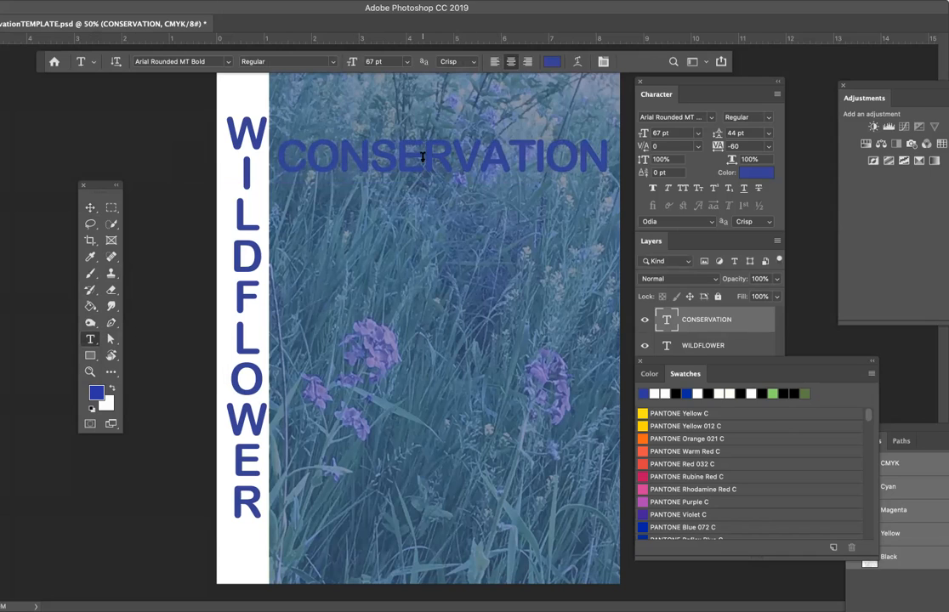
double_click(422, 156)
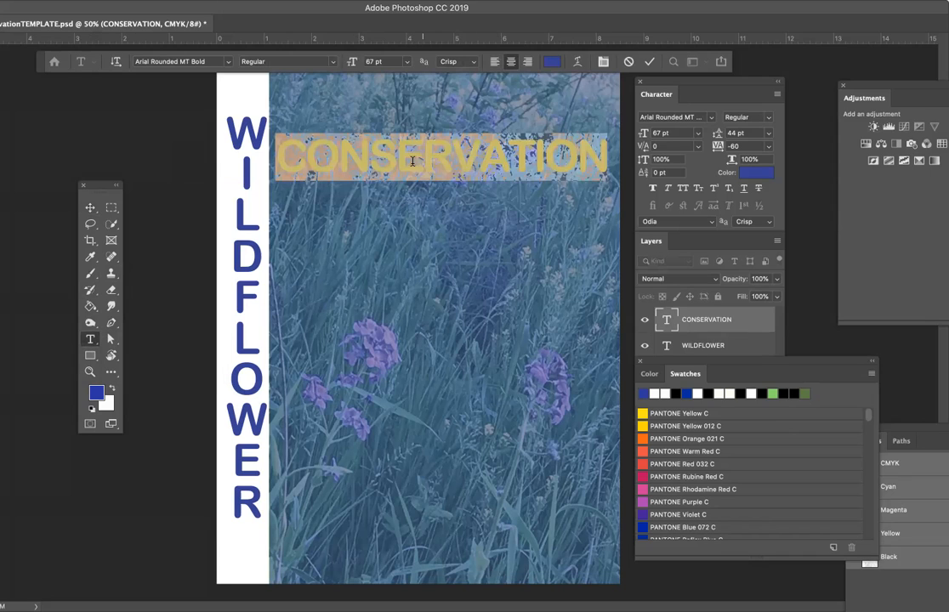
left_click(111, 388)
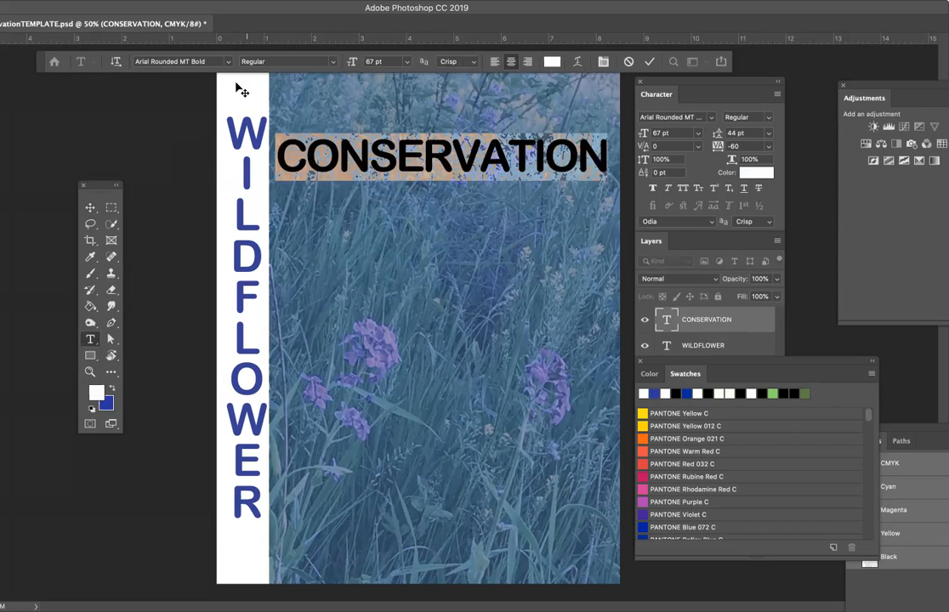
left_click(90, 209)
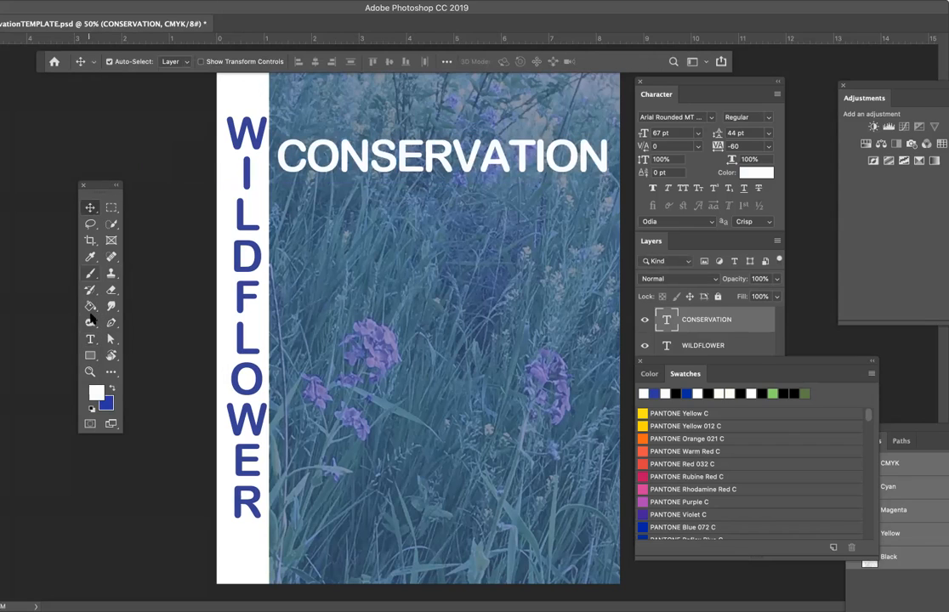
Try a horizontal Squeeze text warp on CONSERVATION with horizontal distortion -7 and vertical distortion +100
key("t")
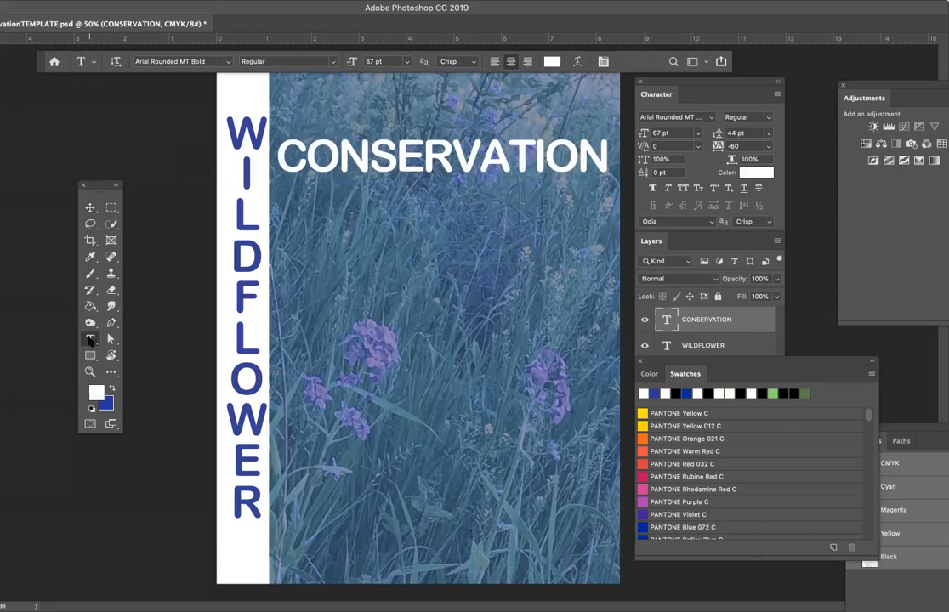
double_click(399, 157)
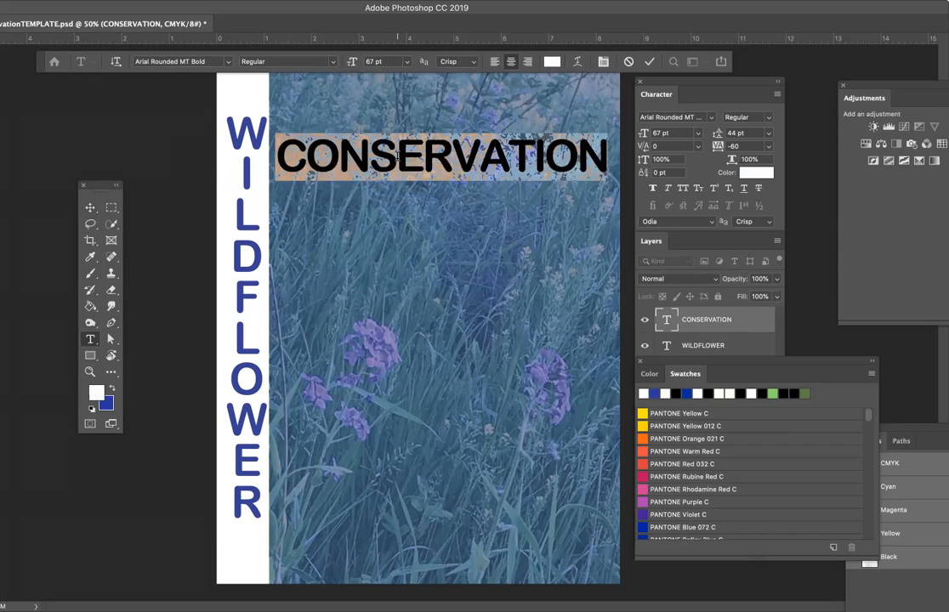
left_click(576, 63)
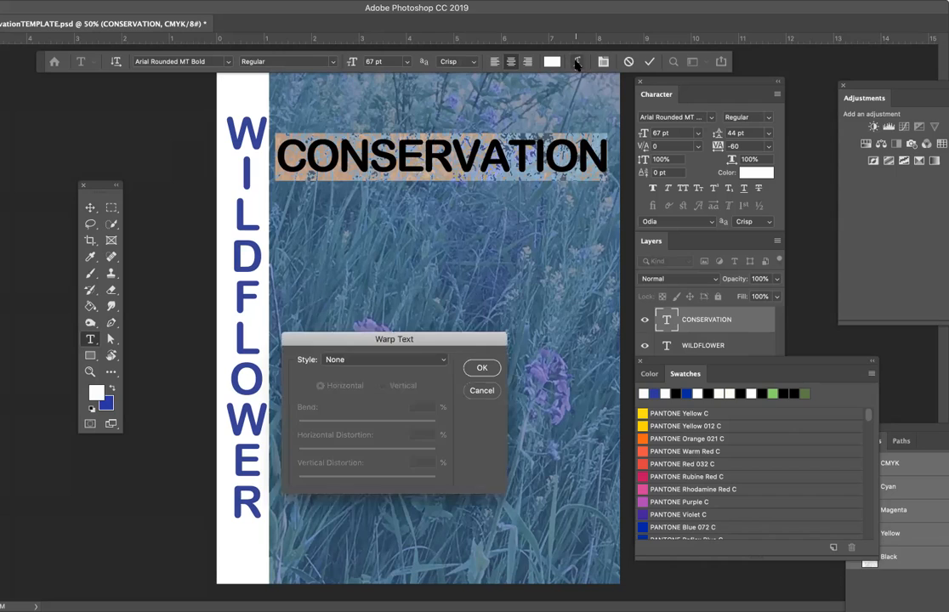
left_click_drag(449, 339, 466, 244)
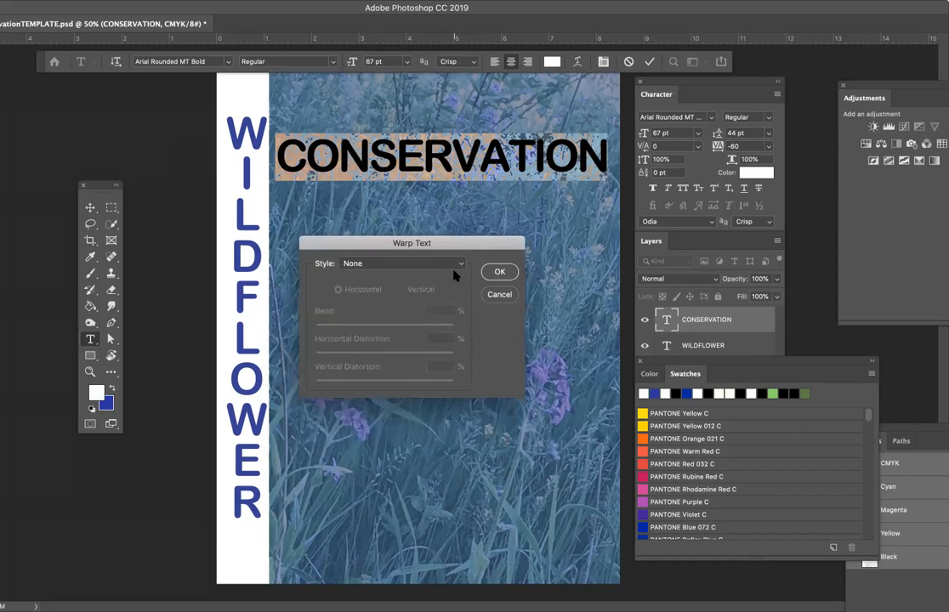
left_click(459, 265)
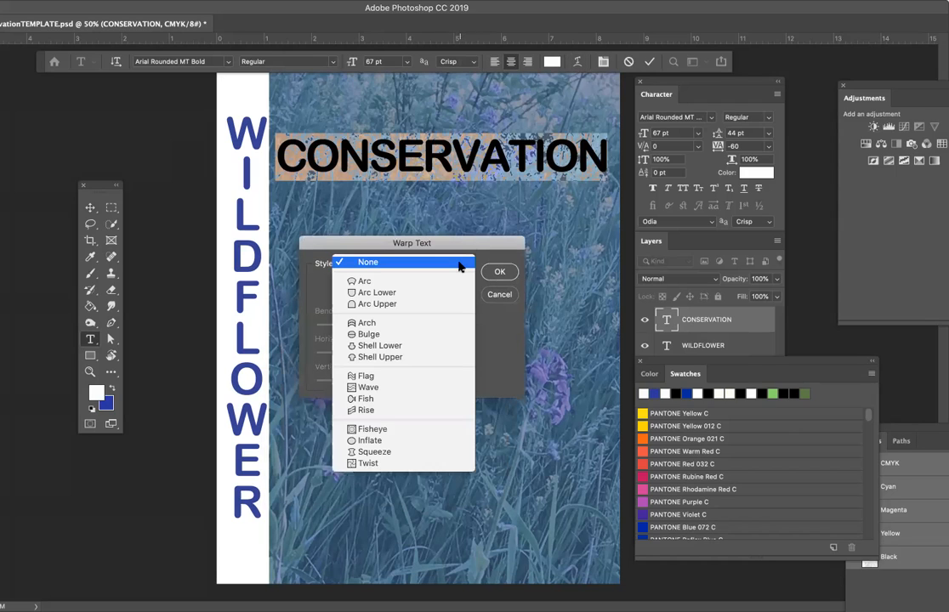
left_click(470, 452)
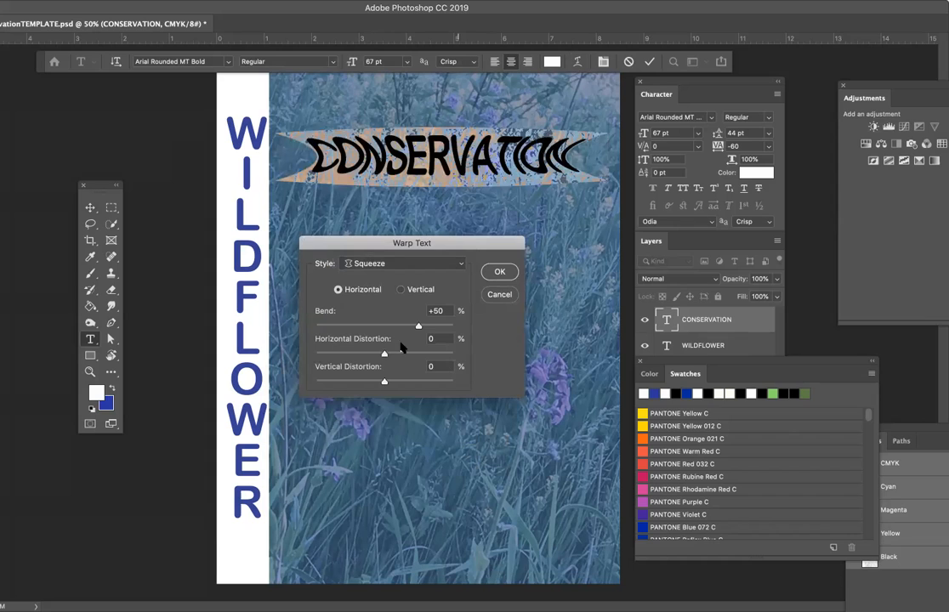
left_click_drag(382, 354, 455, 388)
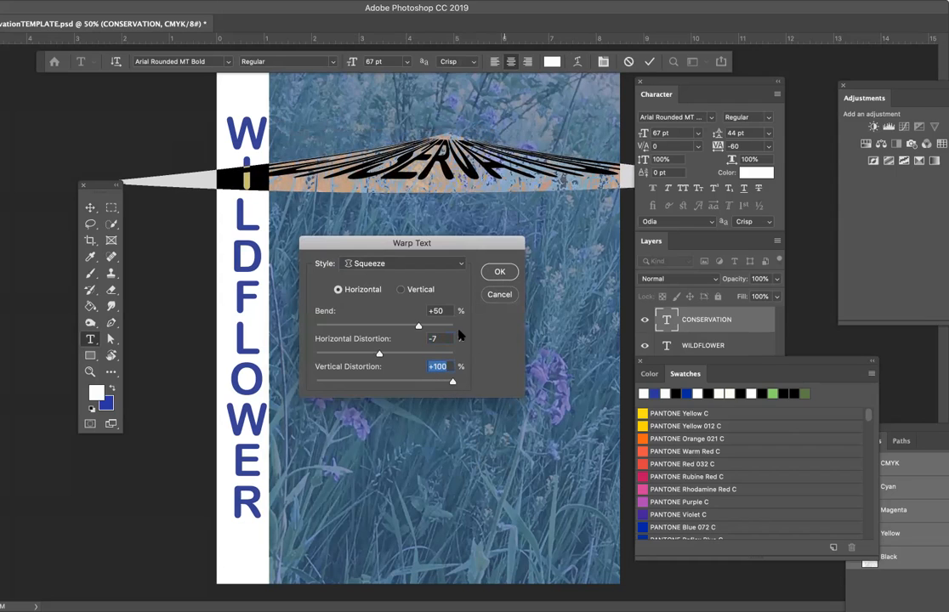
Try the Fisheye warp with vertical distortion -4, and apply the Shell Upper style to CONSERVATION instead, with bend +50
left_click(458, 265)
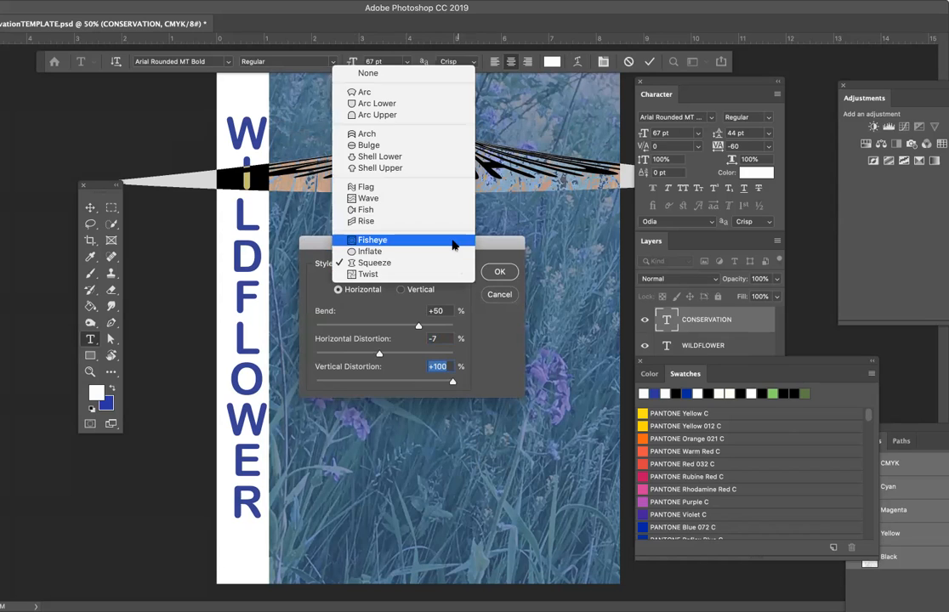
left_click(453, 243)
left_click_drag(452, 382, 381, 380)
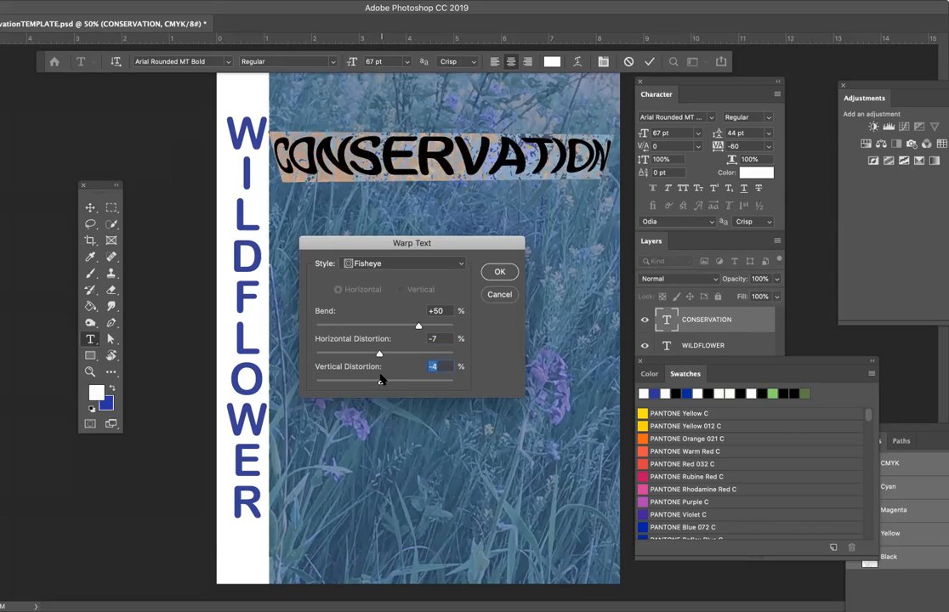
left_click(462, 265)
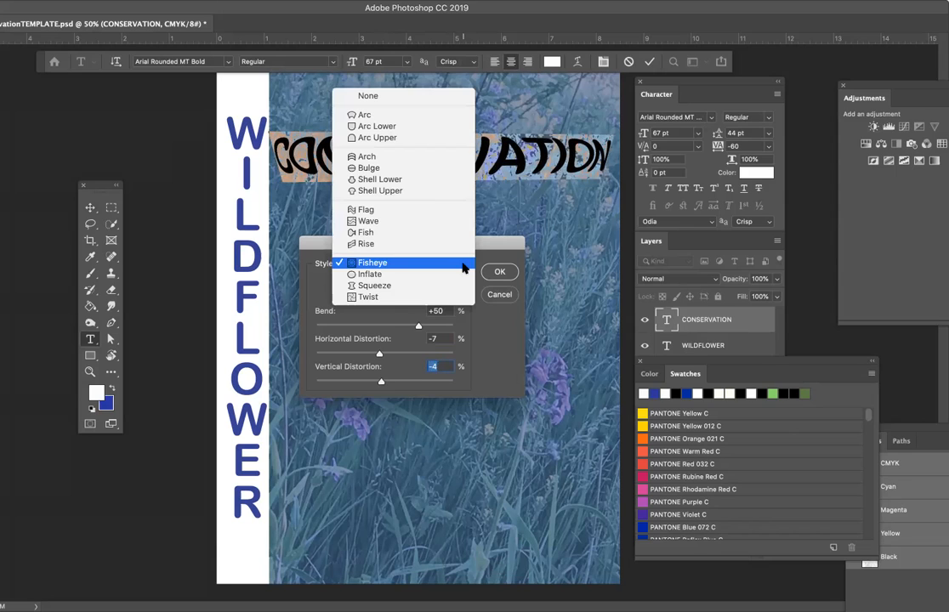
left_click(434, 192)
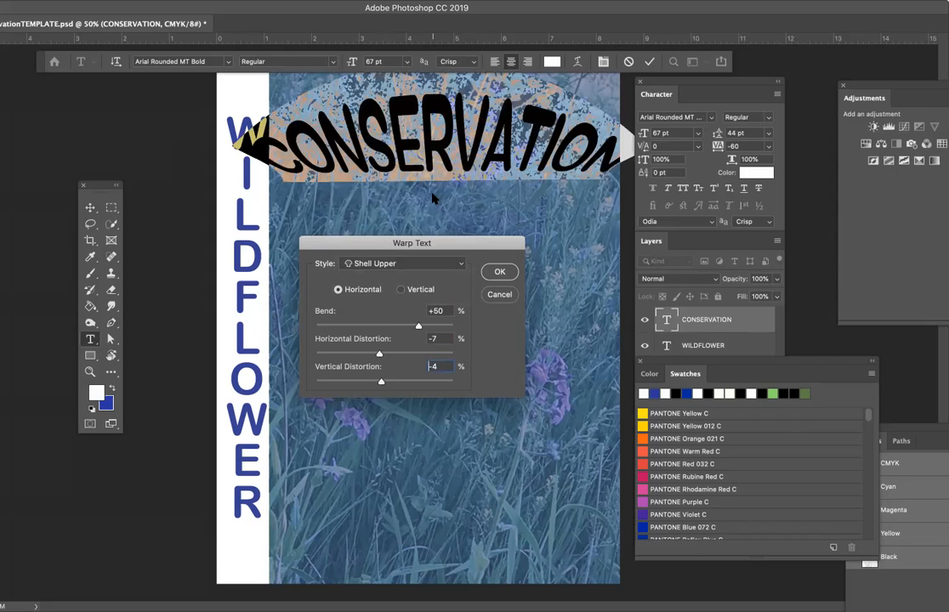
left_click(500, 272)
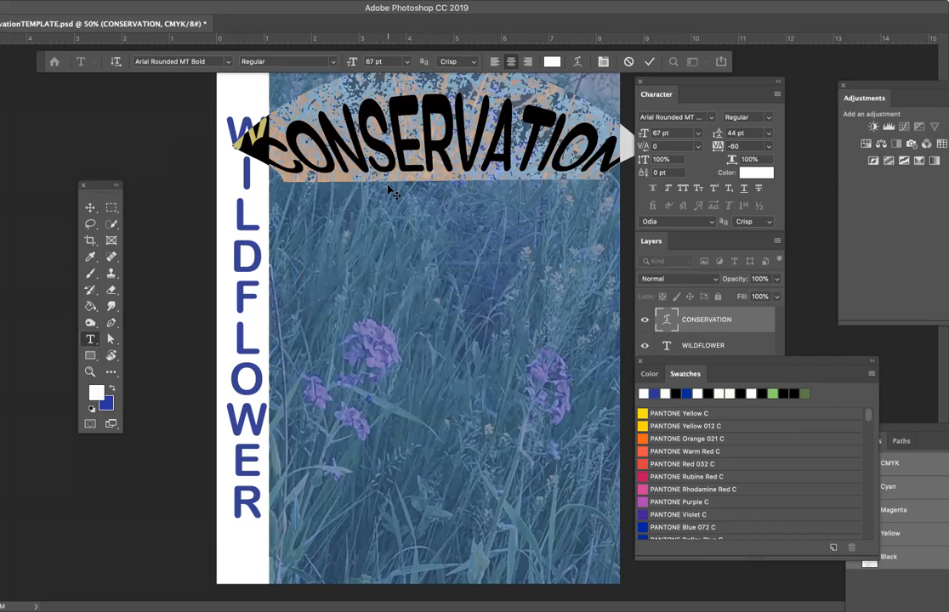
Reduce the warped CONSERVATION text to 52 pt and shift it slightly right over the photo
key("super")
key("super+shift+comma")
key("super+shift+comma")
key("super+shift+comma")
key("super+shift+comma")
key("super+shift+comma")
key("super+shift+comma")
key("super+shift+comma")
key("super+shift+comma")
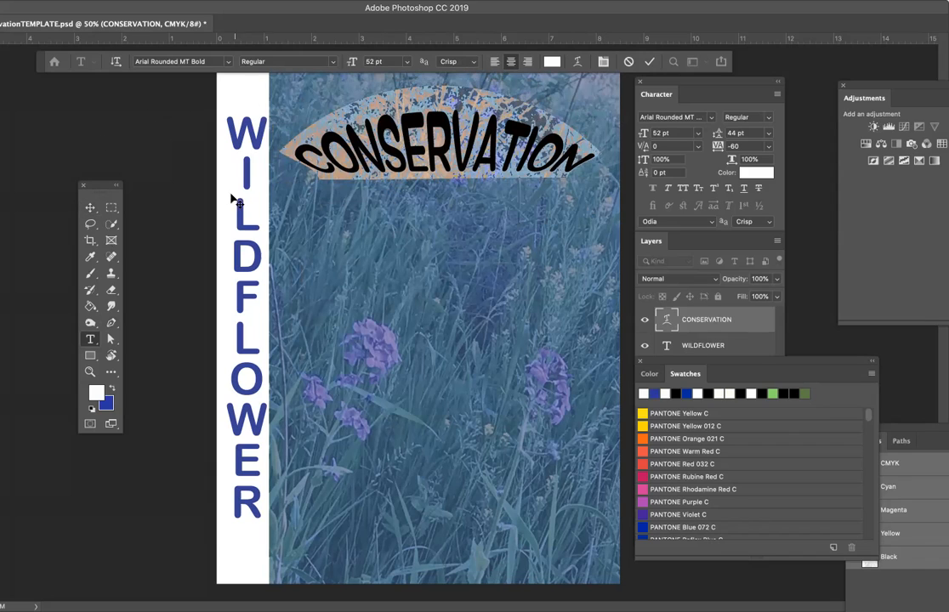
left_click(90, 208)
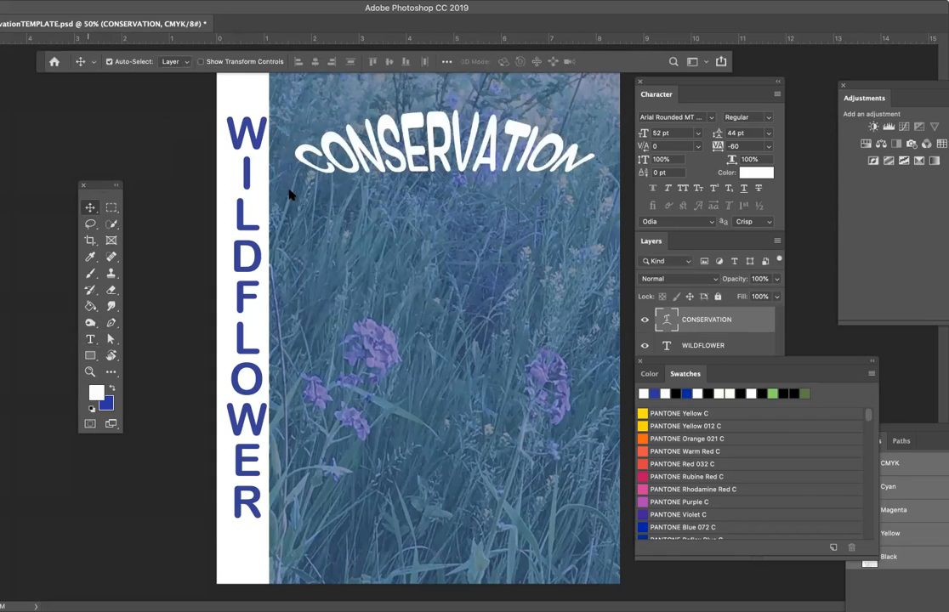
left_click_drag(459, 153, 463, 148)
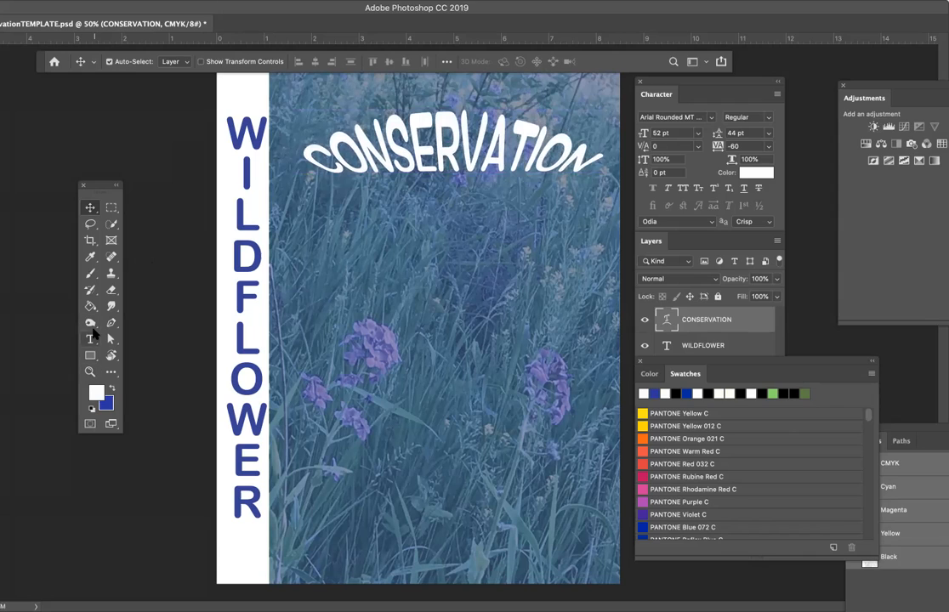
Draw a horizontal paragraph text box with placeholder text over the photo, filling most of the area below CONSERVATION
left_click(90, 337)
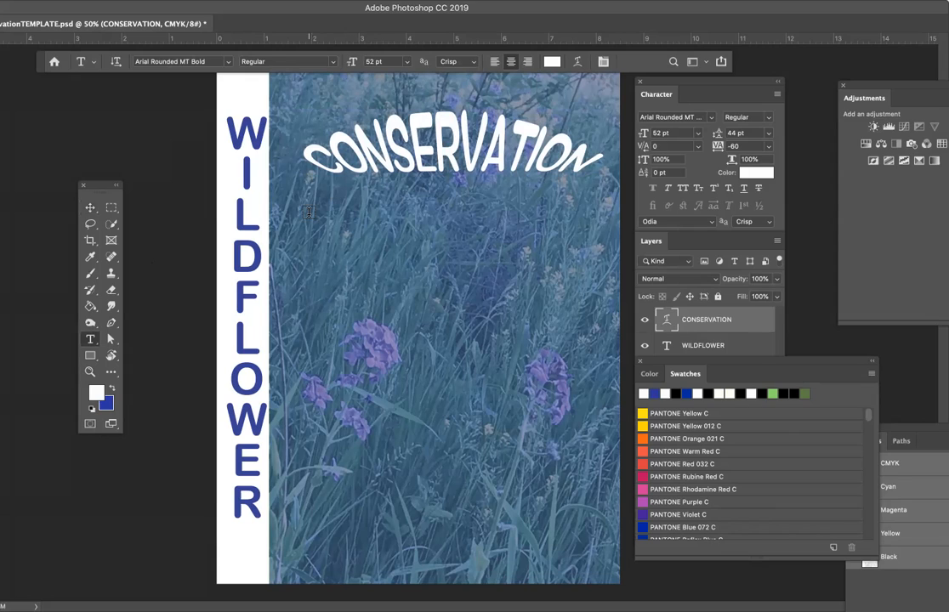
left_click(91, 339)
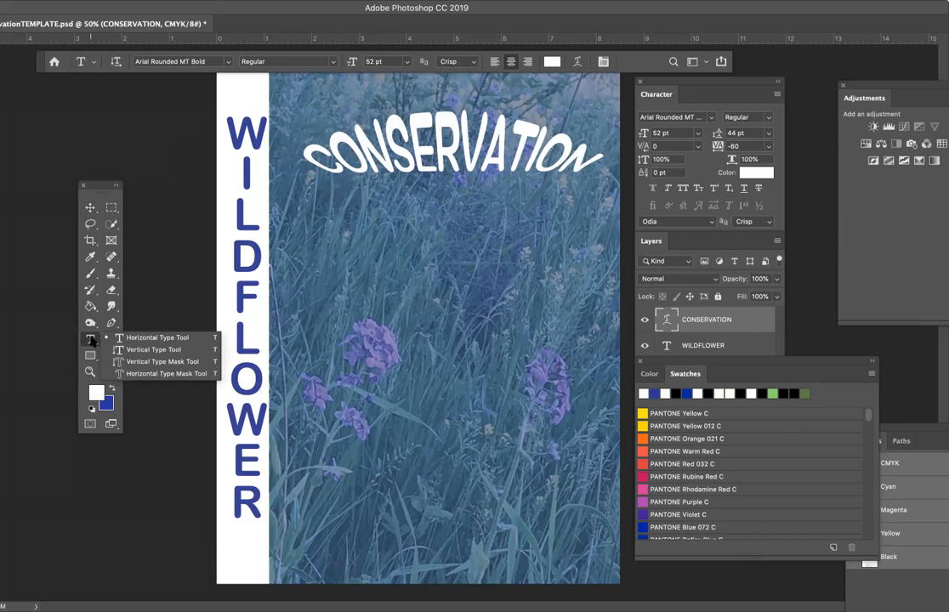
left_click(129, 338)
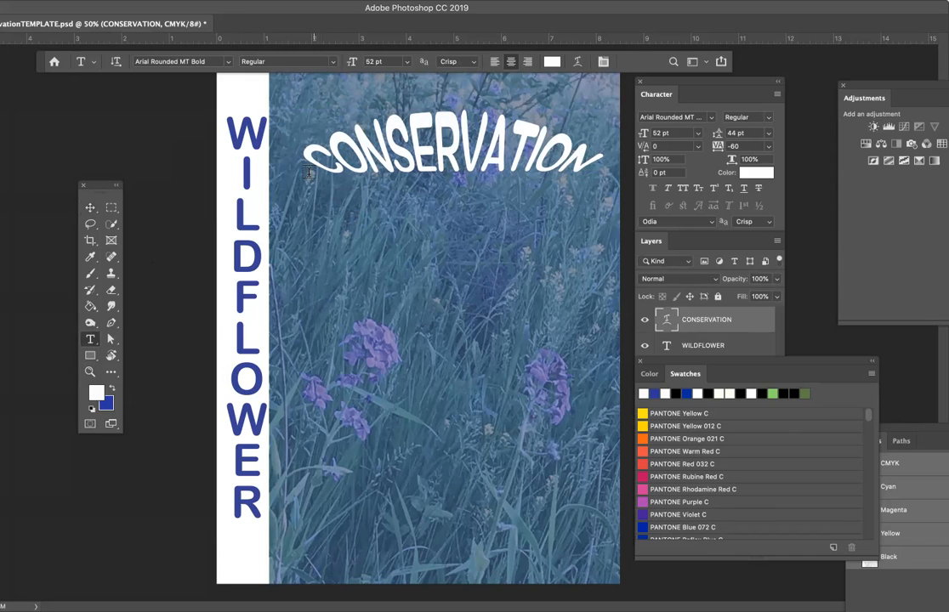
left_click_drag(308, 206, 585, 521)
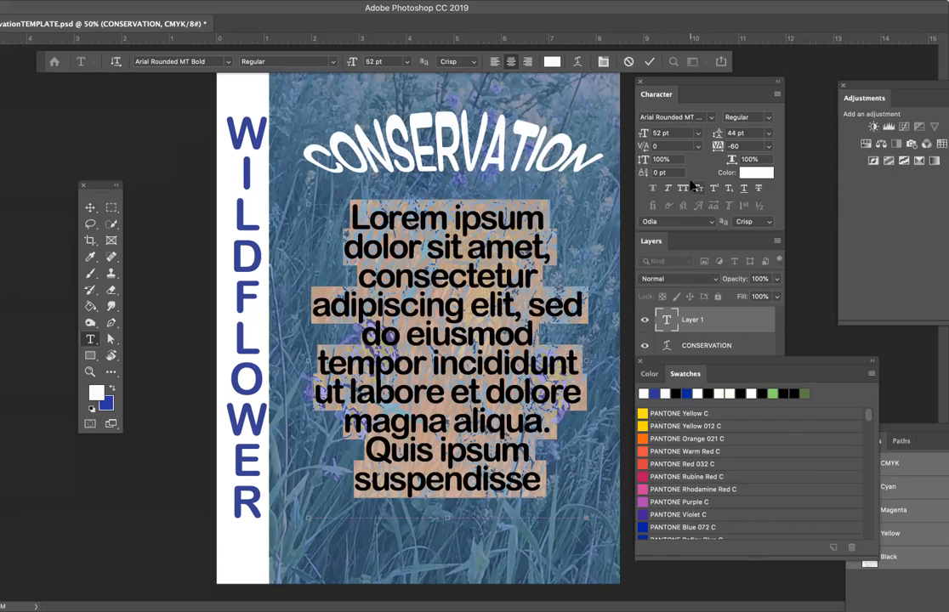
Set the placeholder paragraph's font size to 36 pt and its leading to 48 pt, and commit the text
left_click(697, 133)
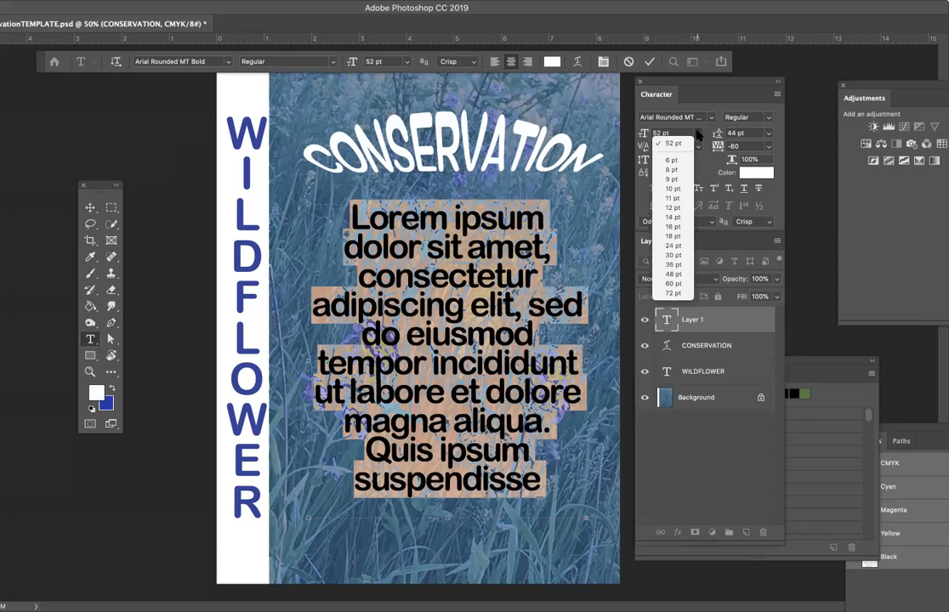
left_click(671, 264)
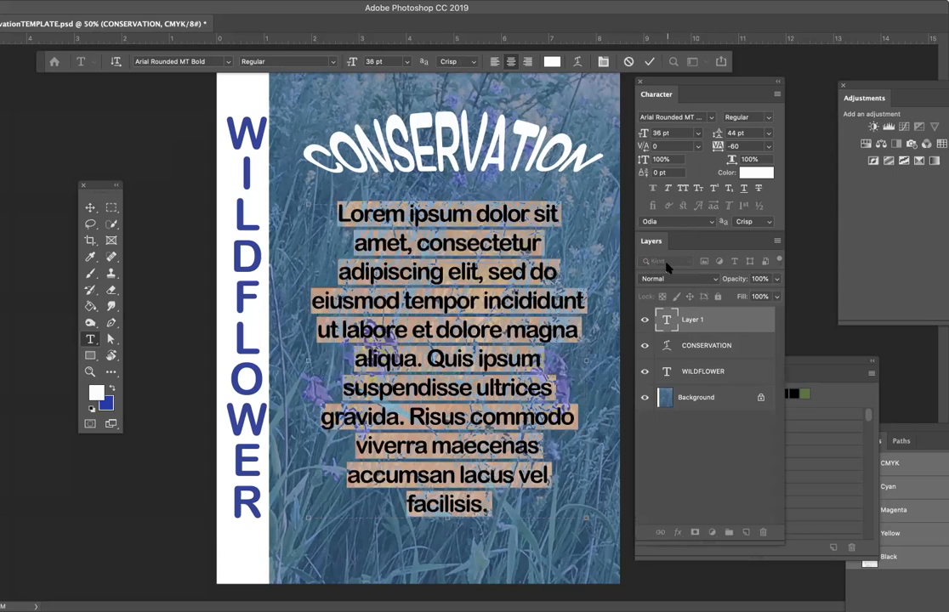
left_click(768, 134)
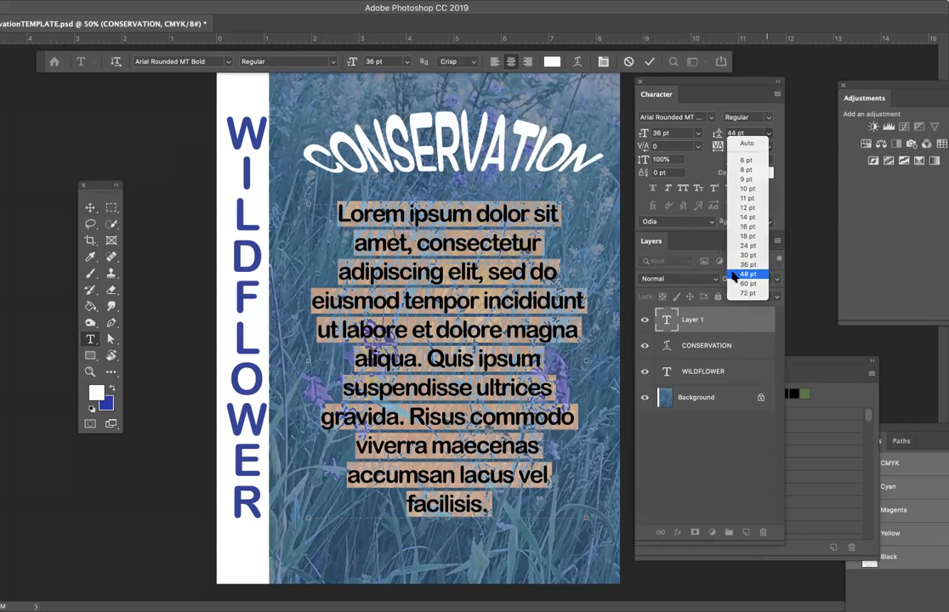
left_click(747, 274)
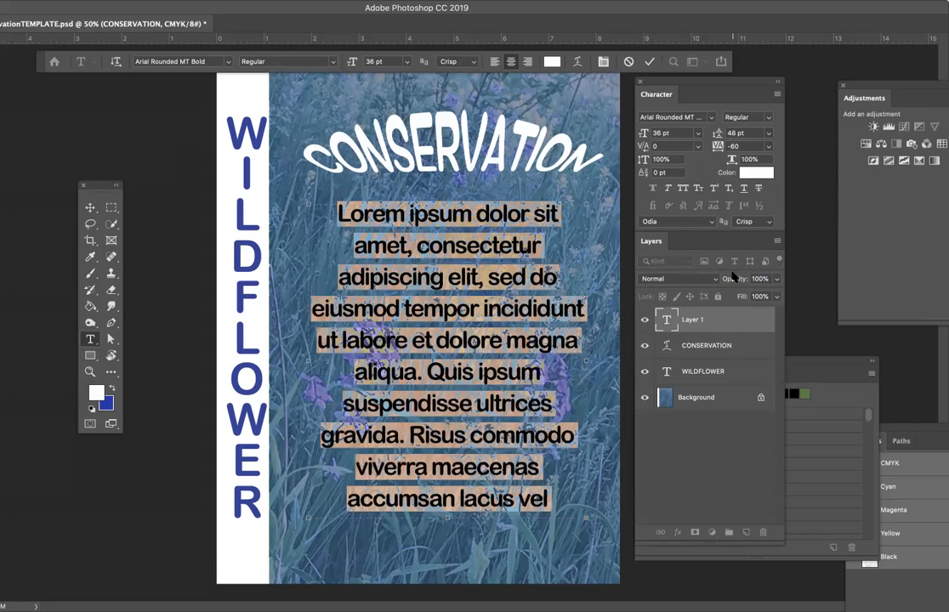
left_click(89, 207)
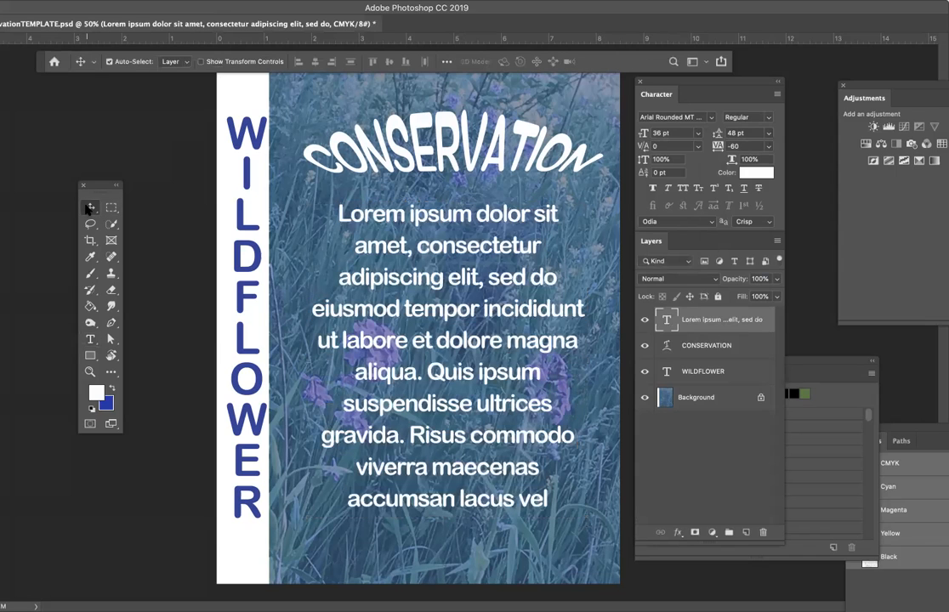